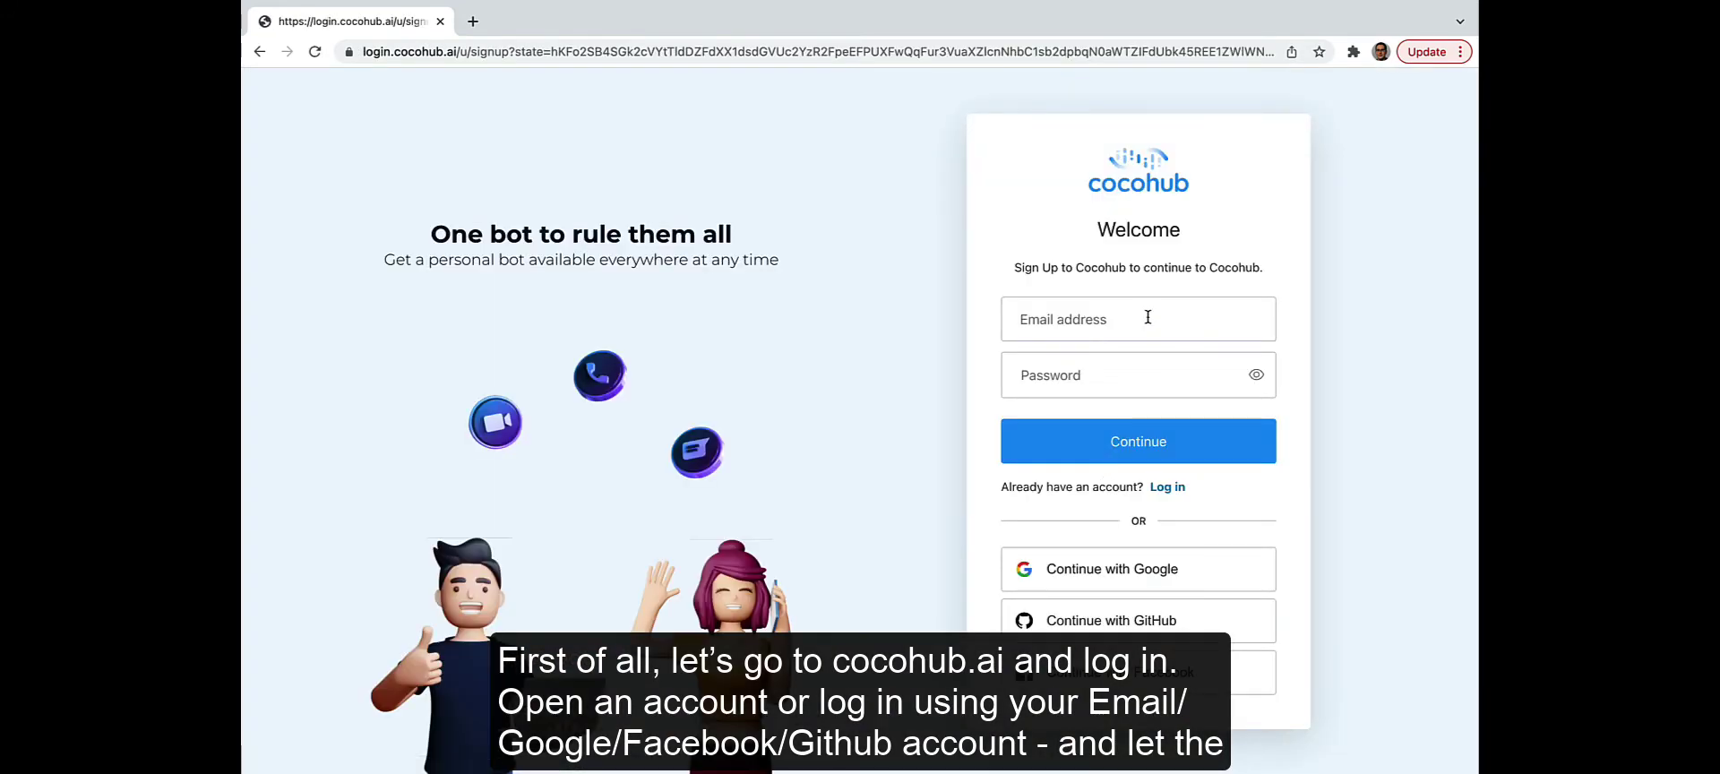
Step: Sign up with an e-mail address and a password meeting every requirement
click(1140, 321)
text(PER)
key(BackSpace)
key(BackSpace)
key(BackSpace)
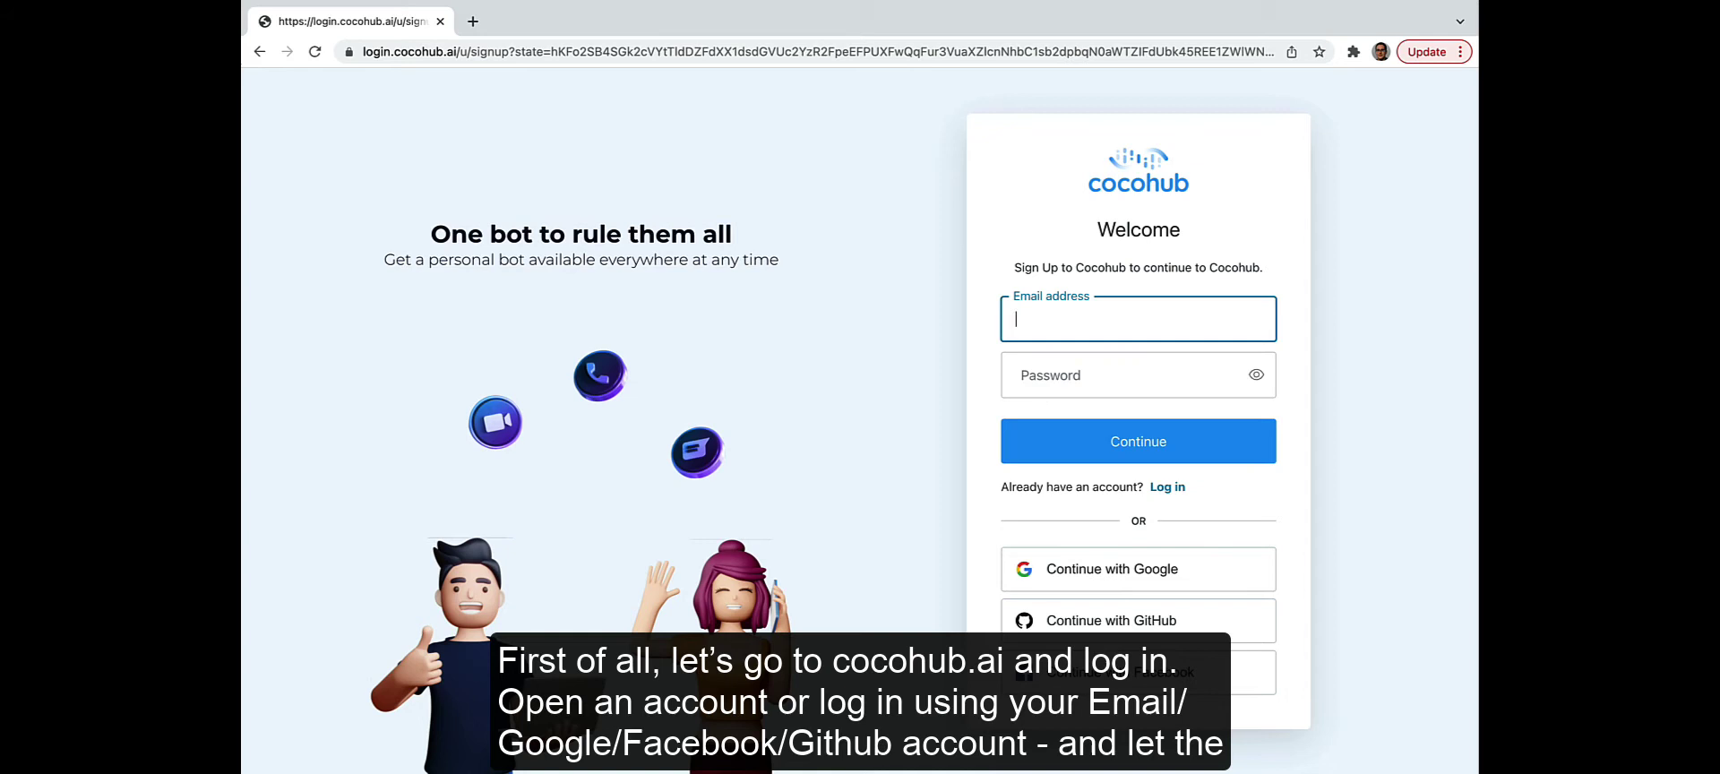
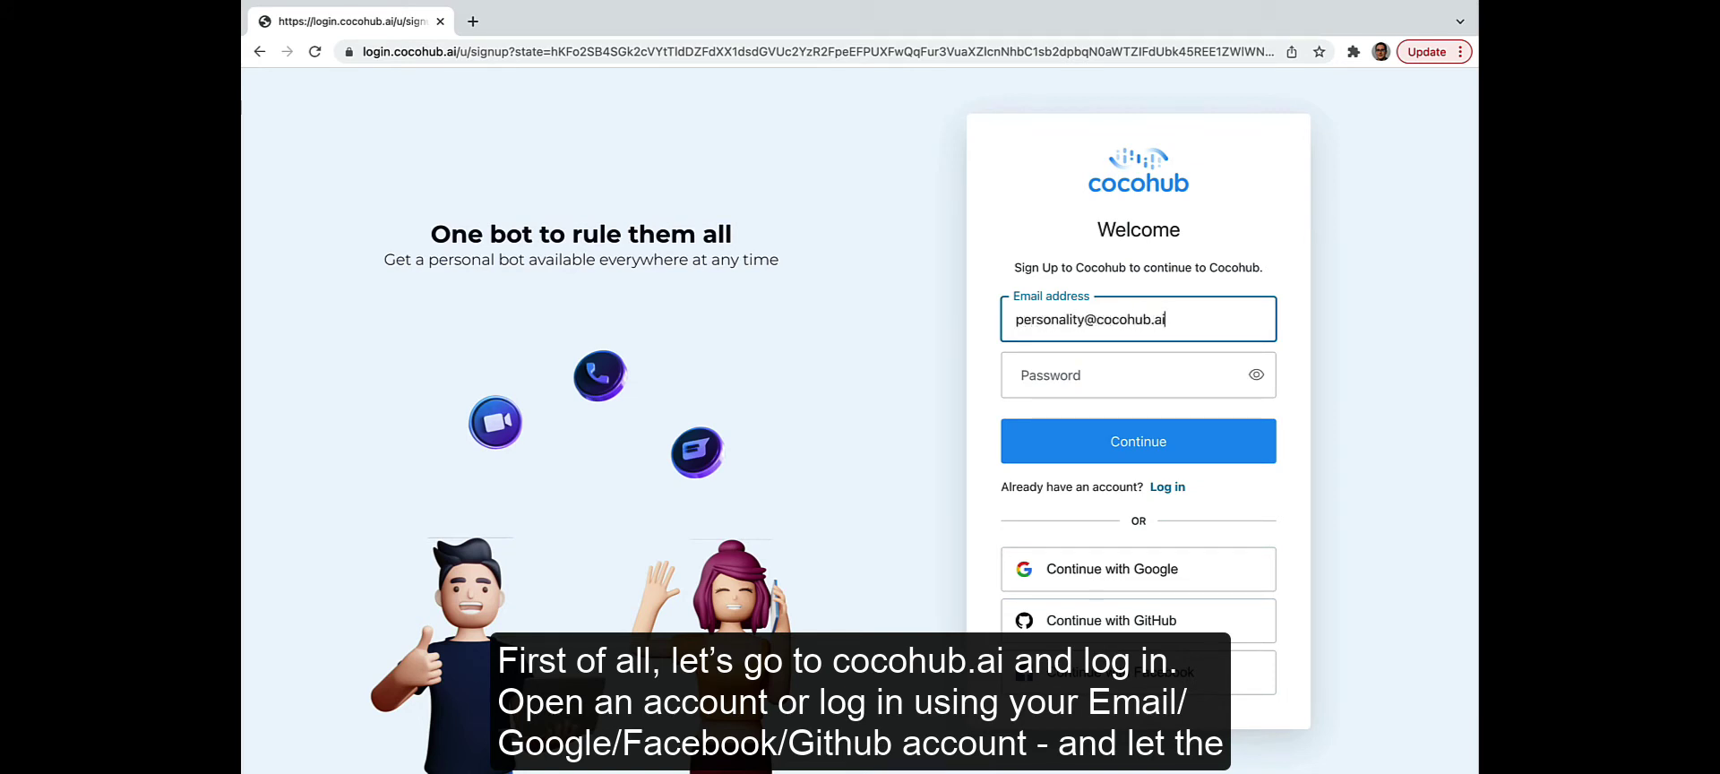
key(Tab)
text(•••••••••••)
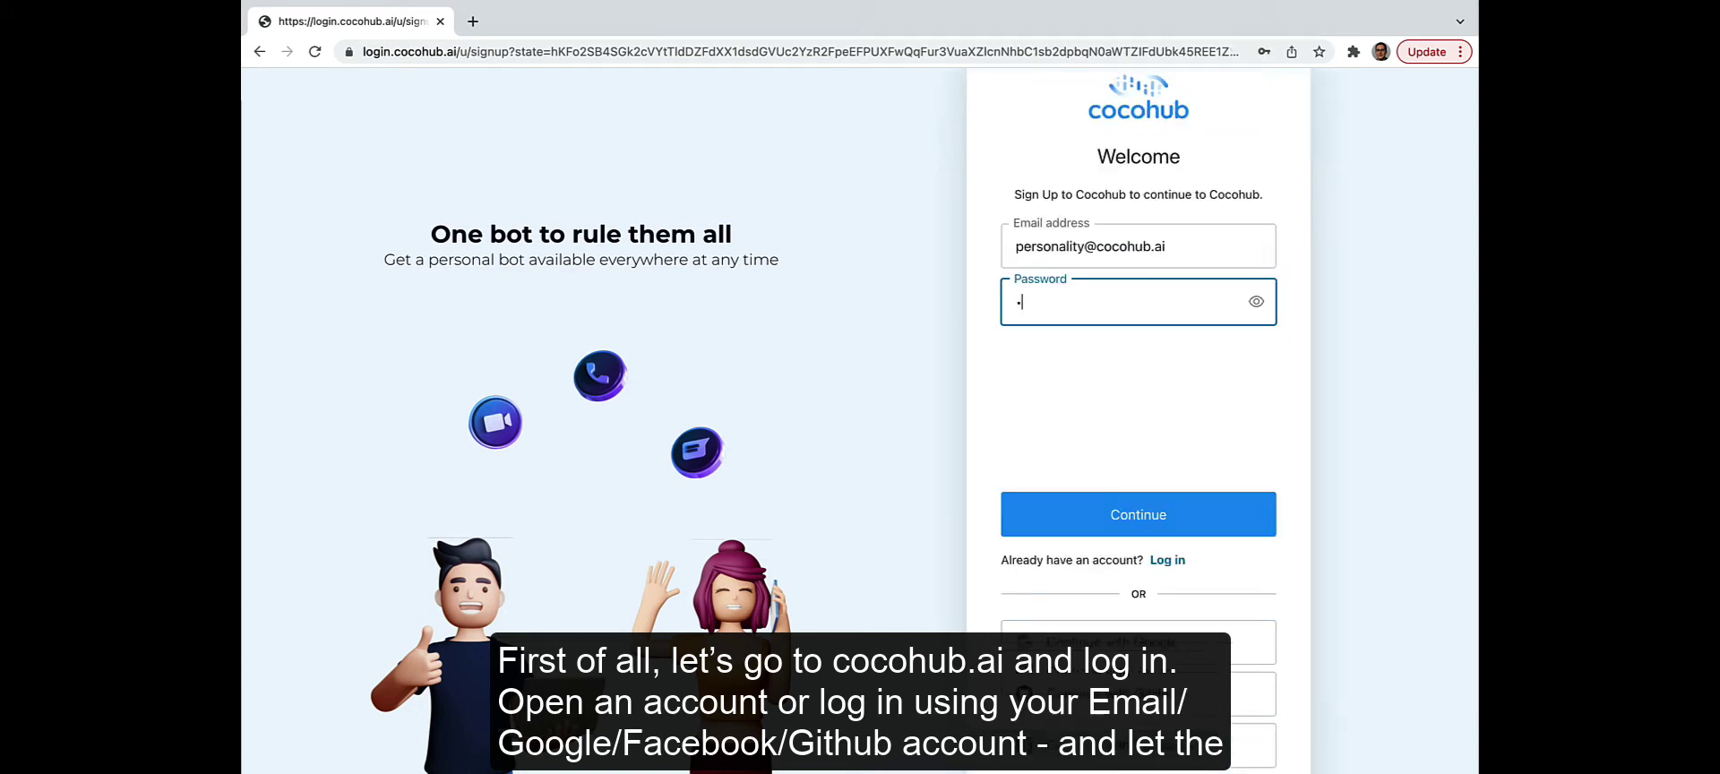
text(•••)
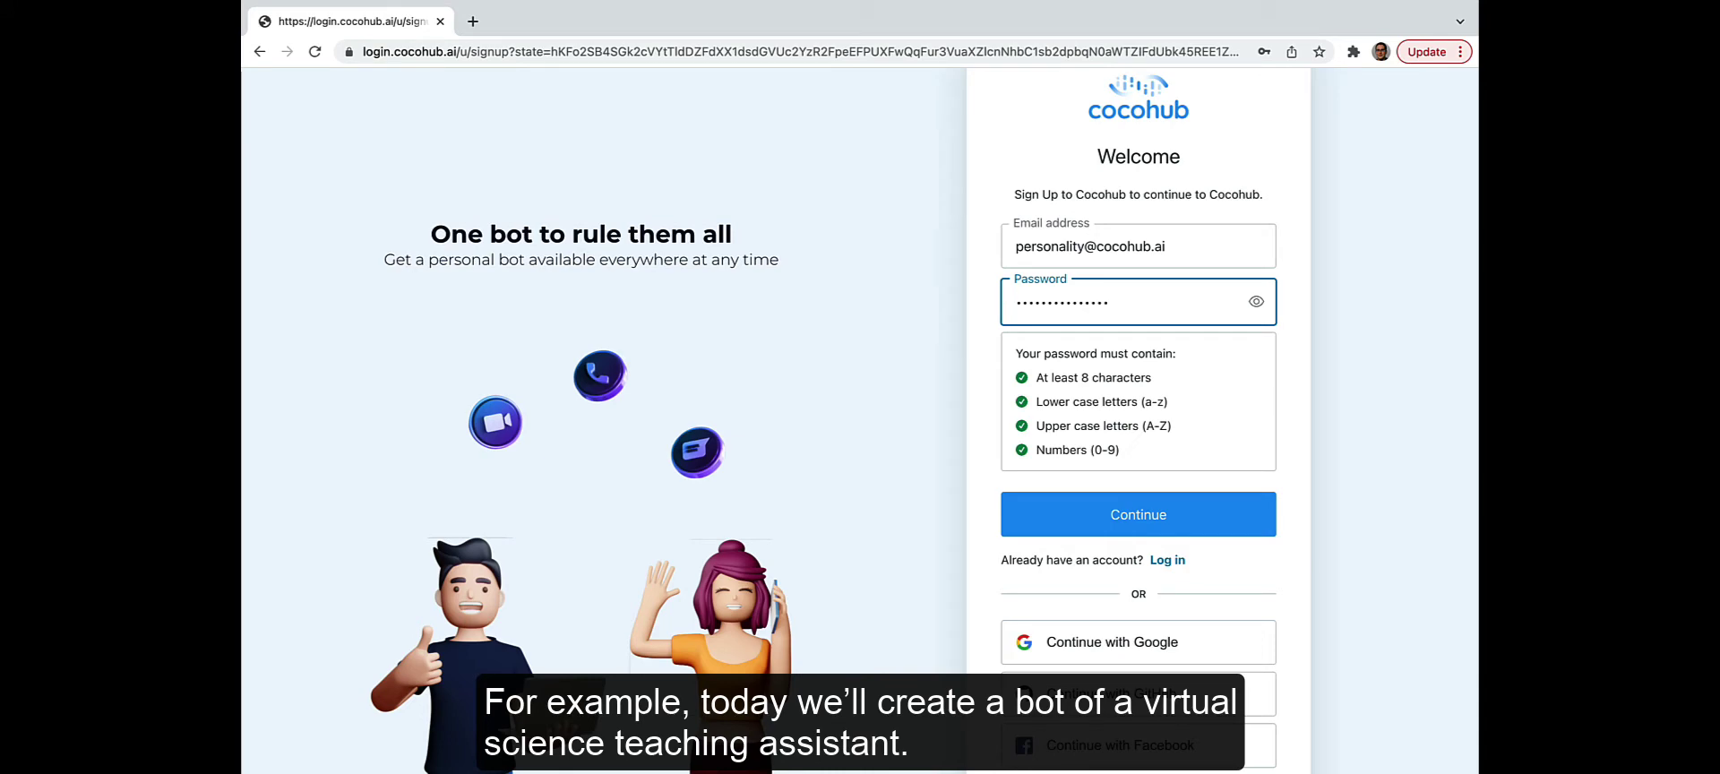
click(1192, 514)
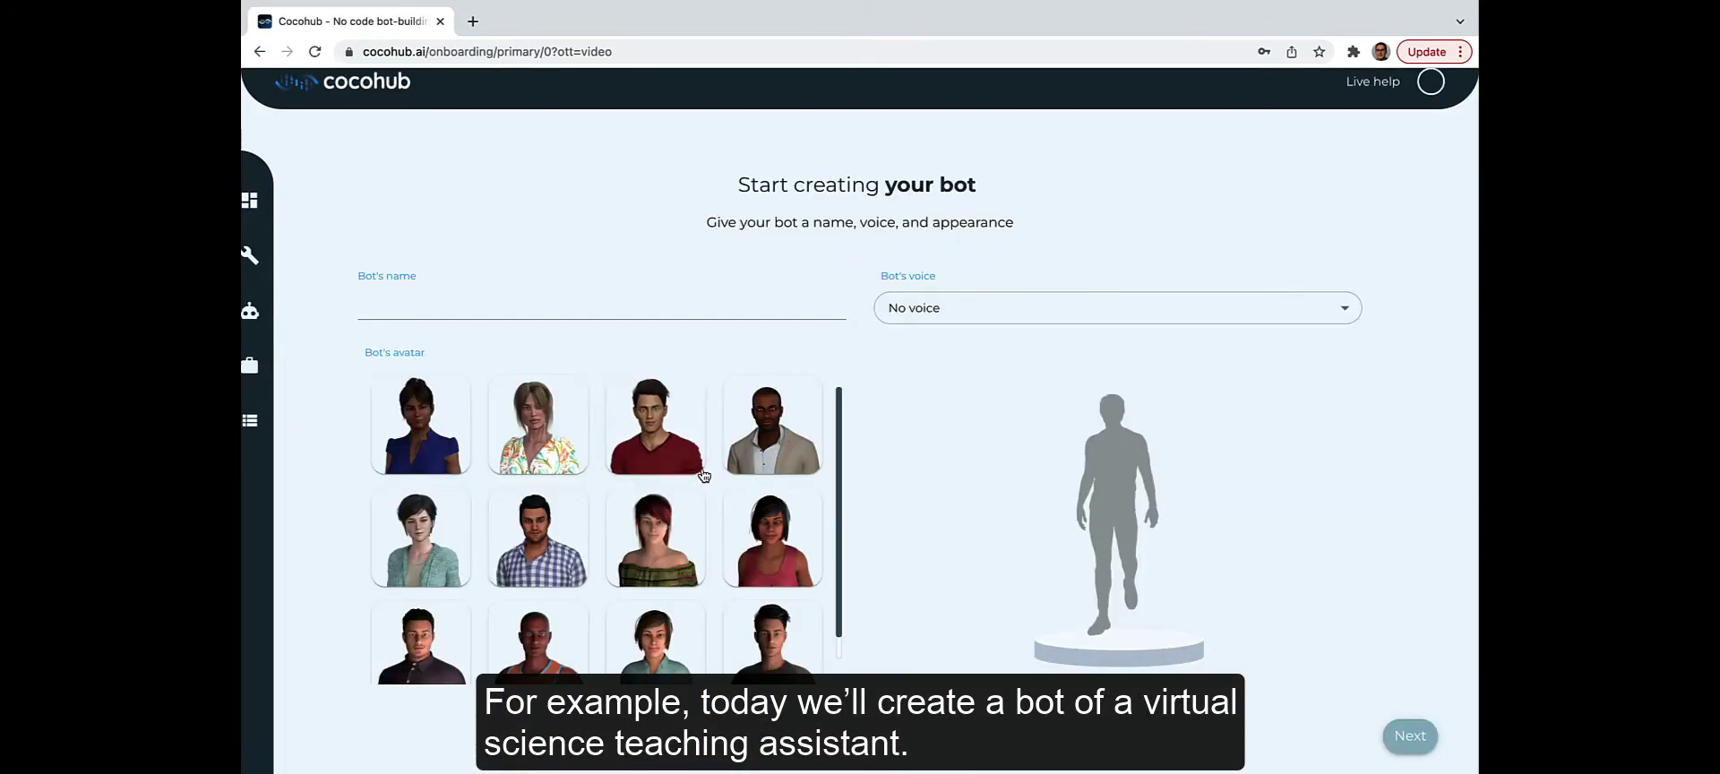
Step: Name the new bot Tanya
click(464, 310)
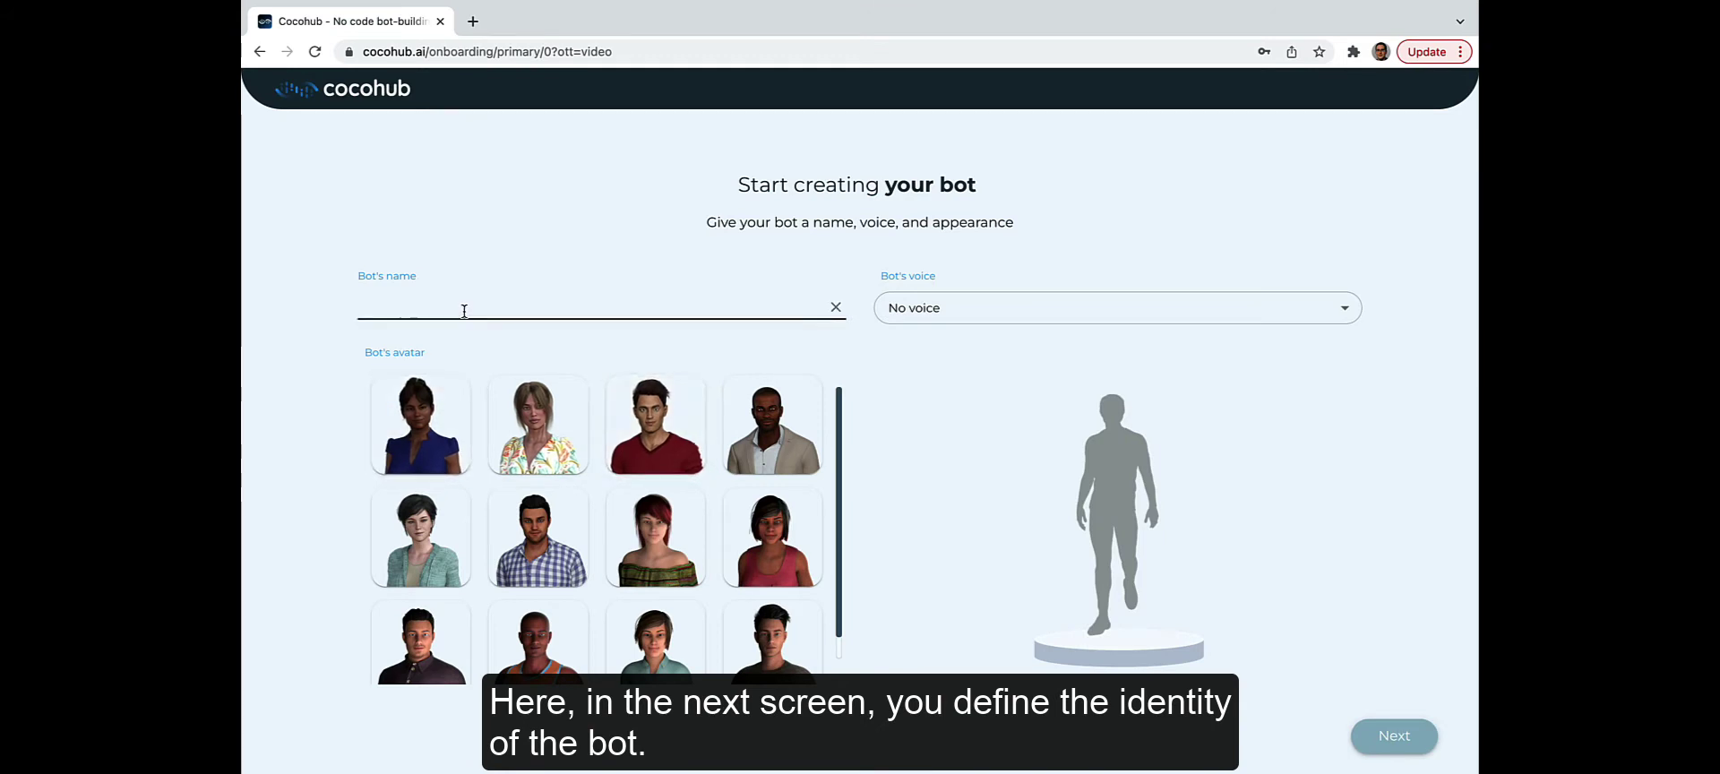
click(467, 308)
text(TAN)
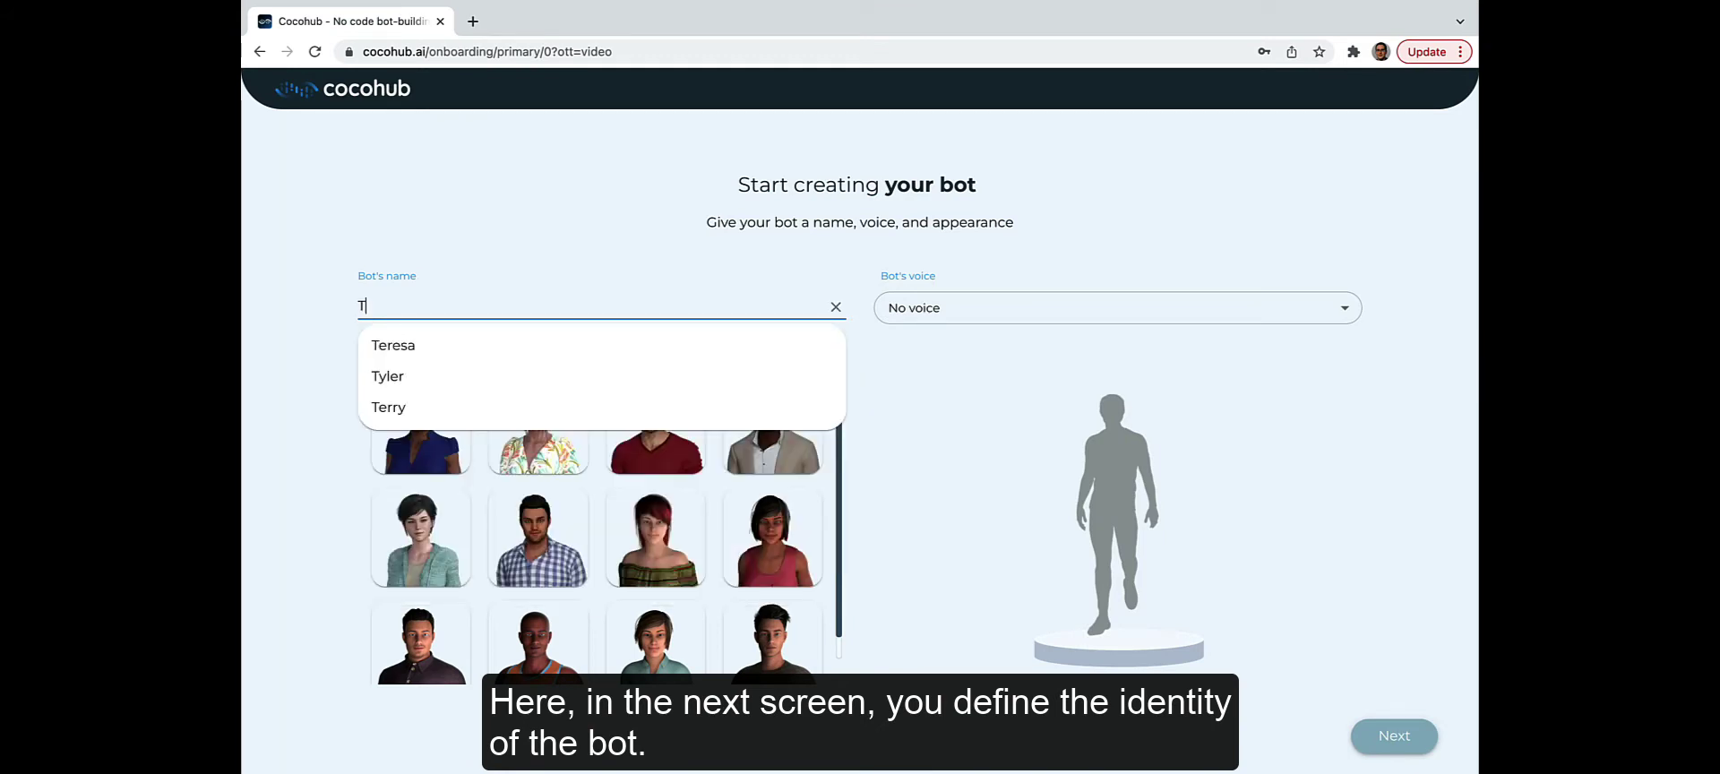
key(BackSpace)
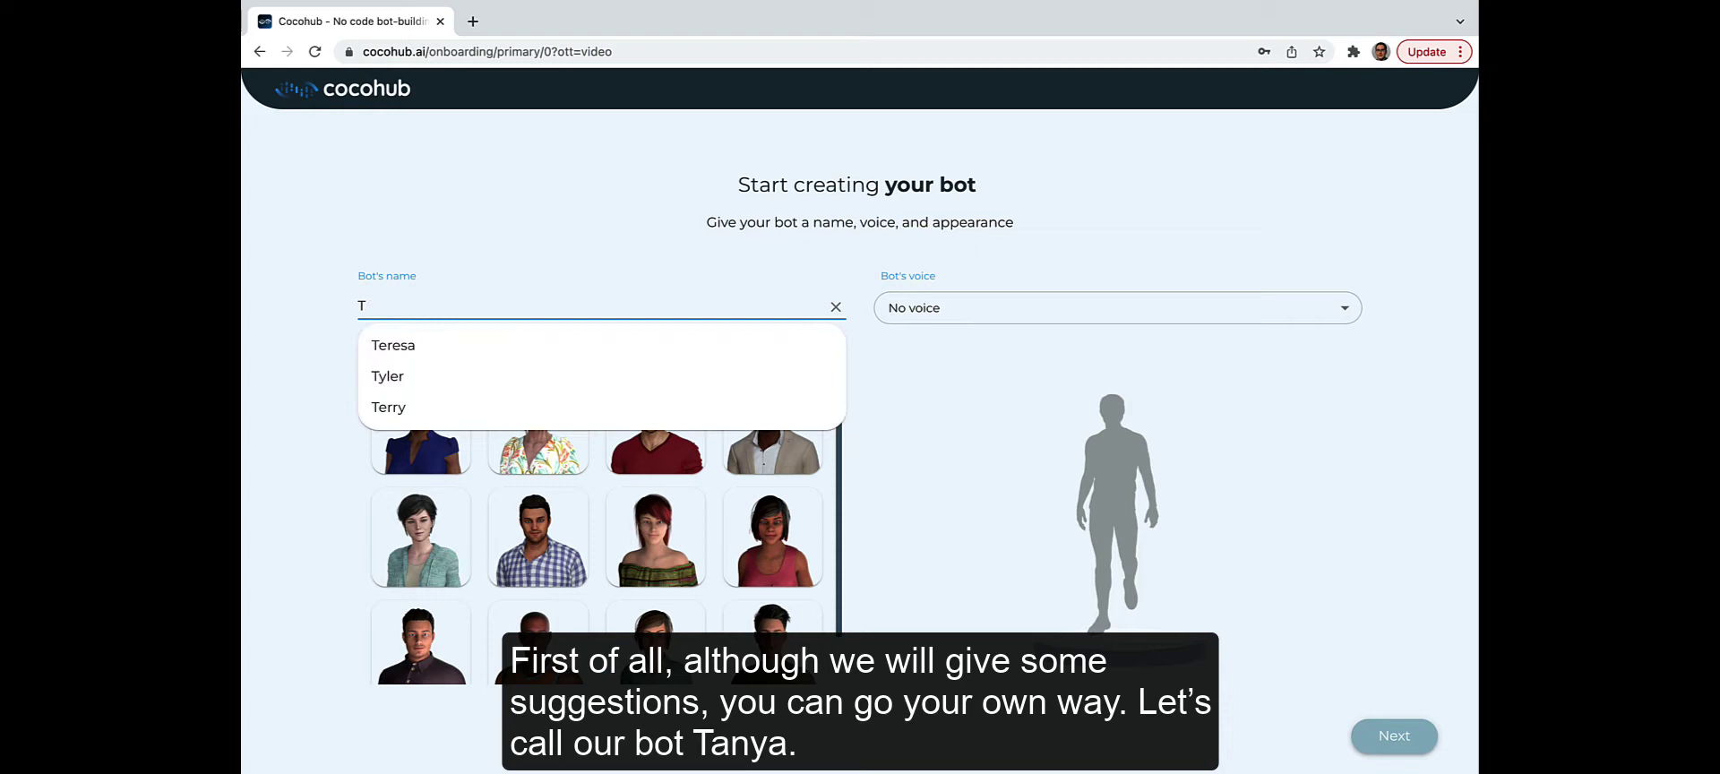
text(anya)
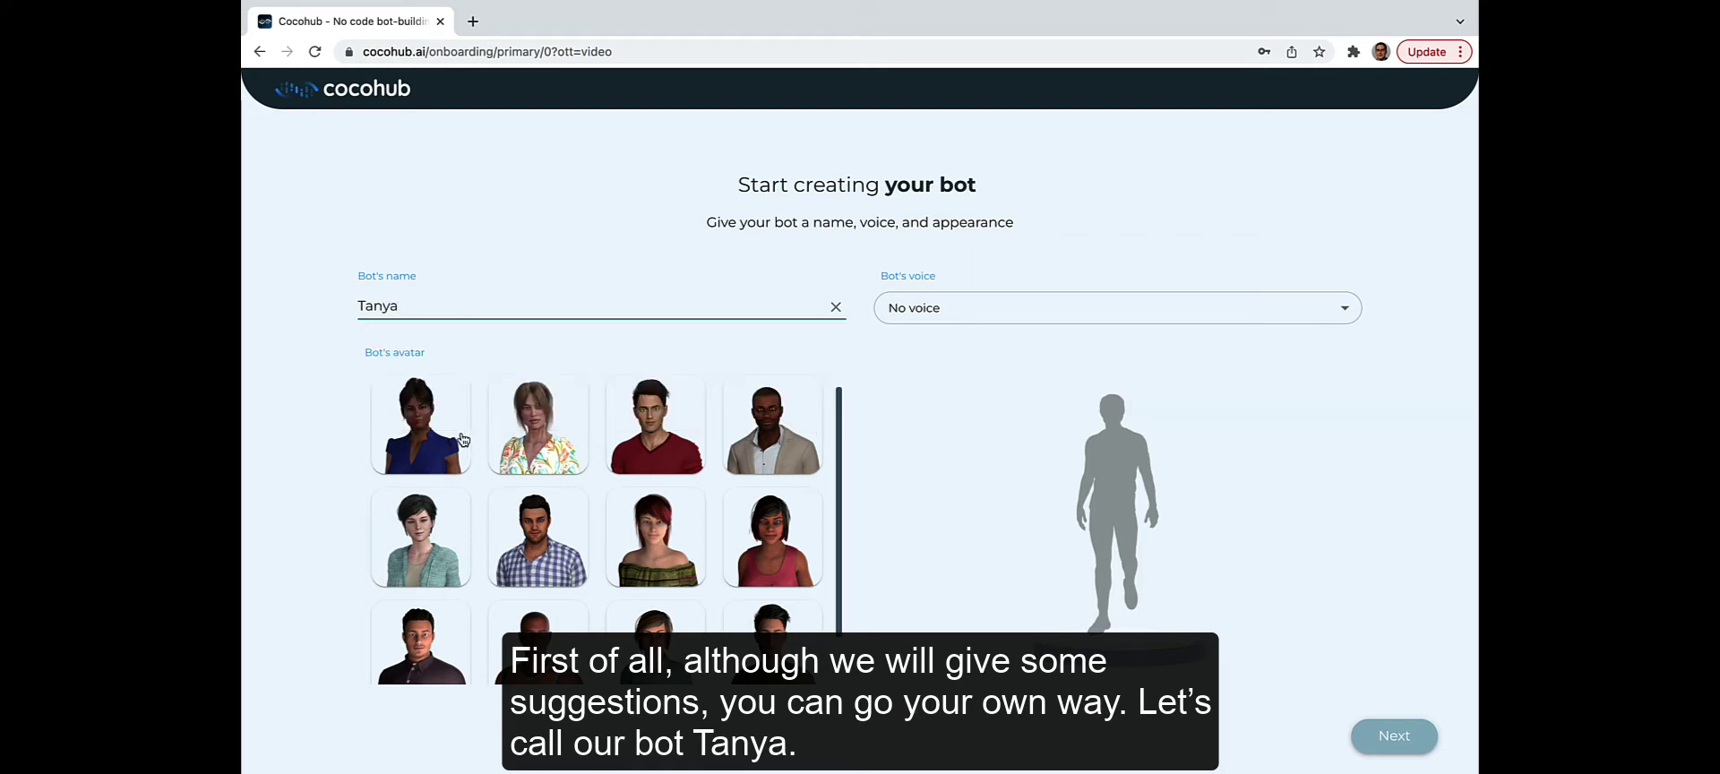
Step: Give Tanya the short-haired woman avatar and the Kendra, Mid-low Mature voice, then finish setup
click(409, 545)
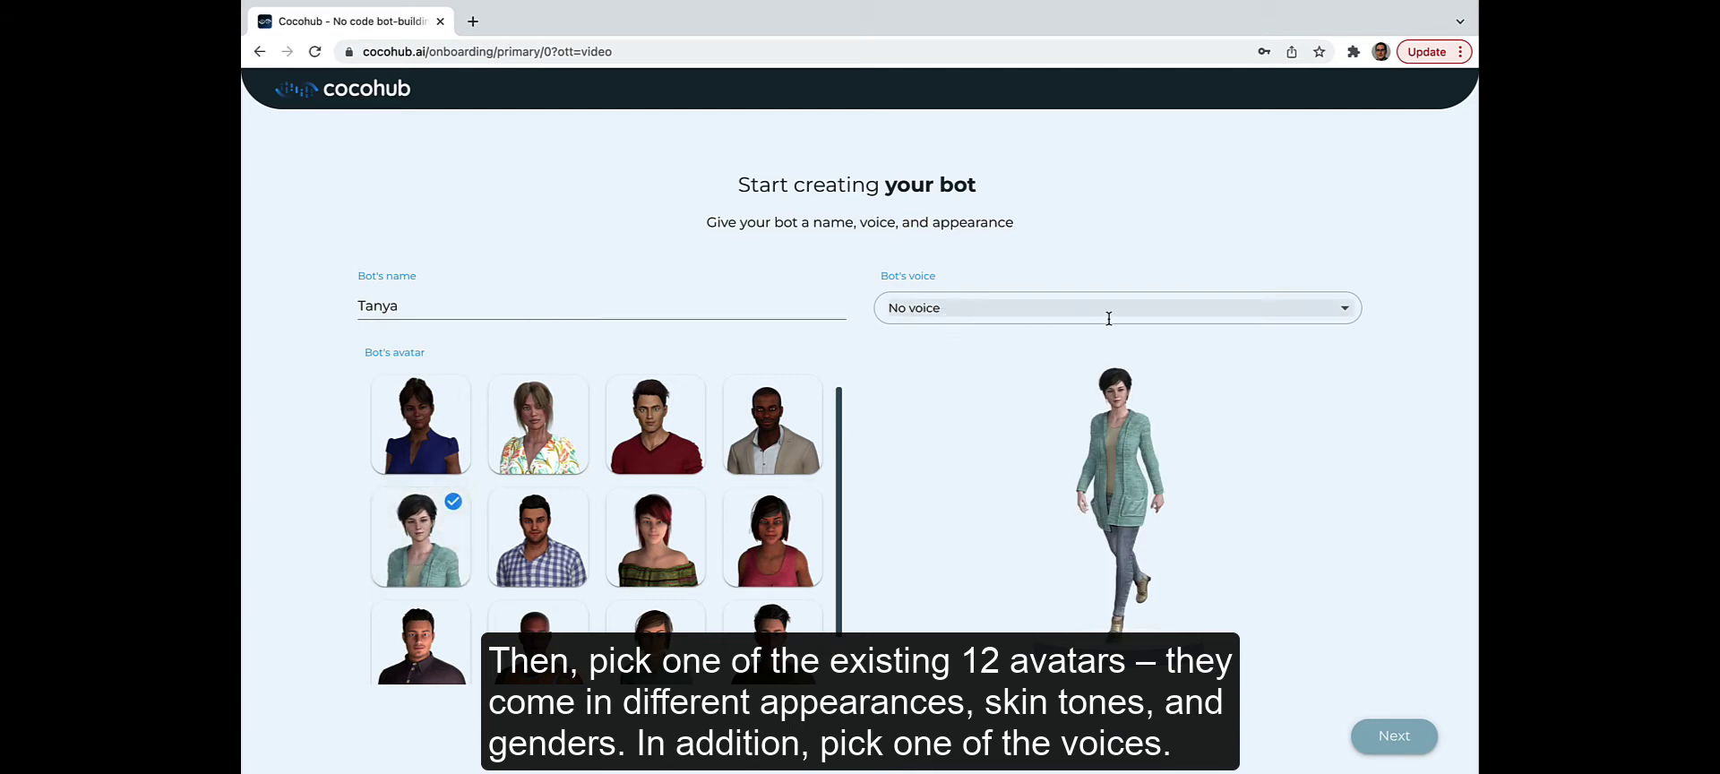
click(1314, 319)
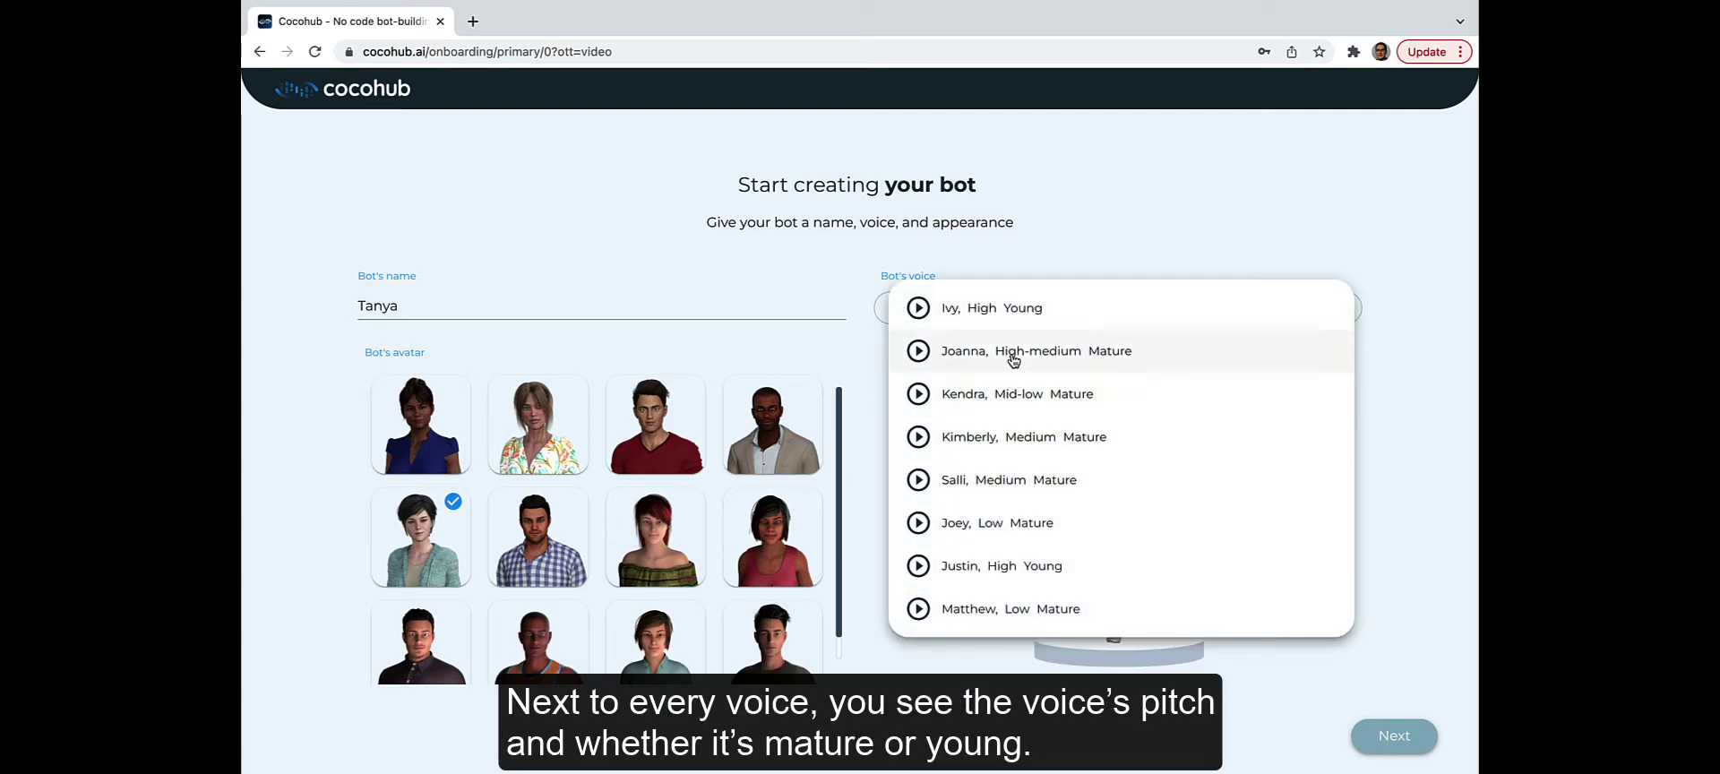
click(983, 396)
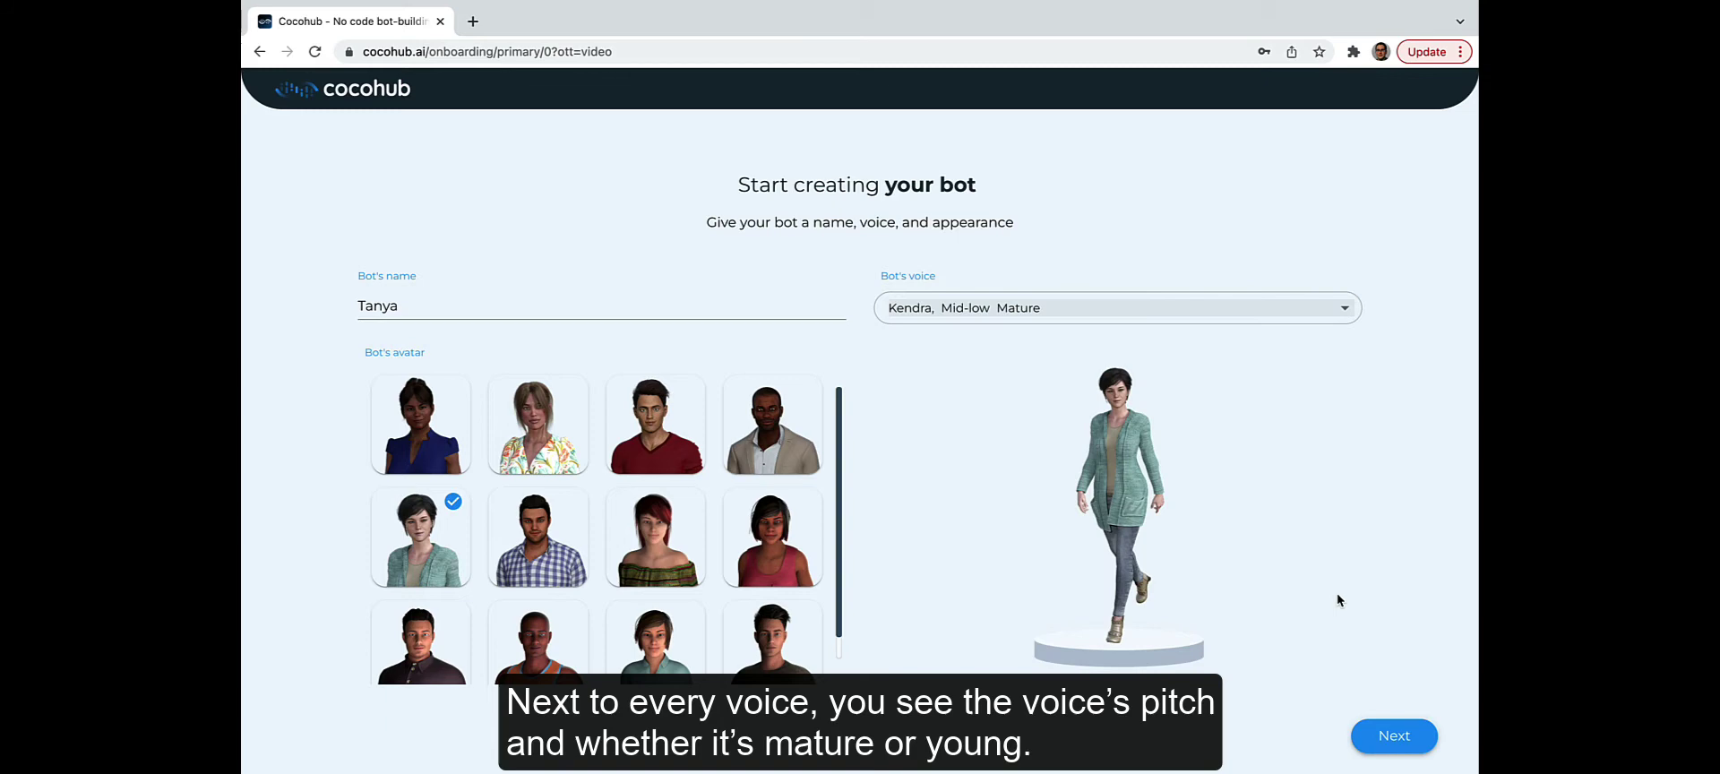
click(1423, 754)
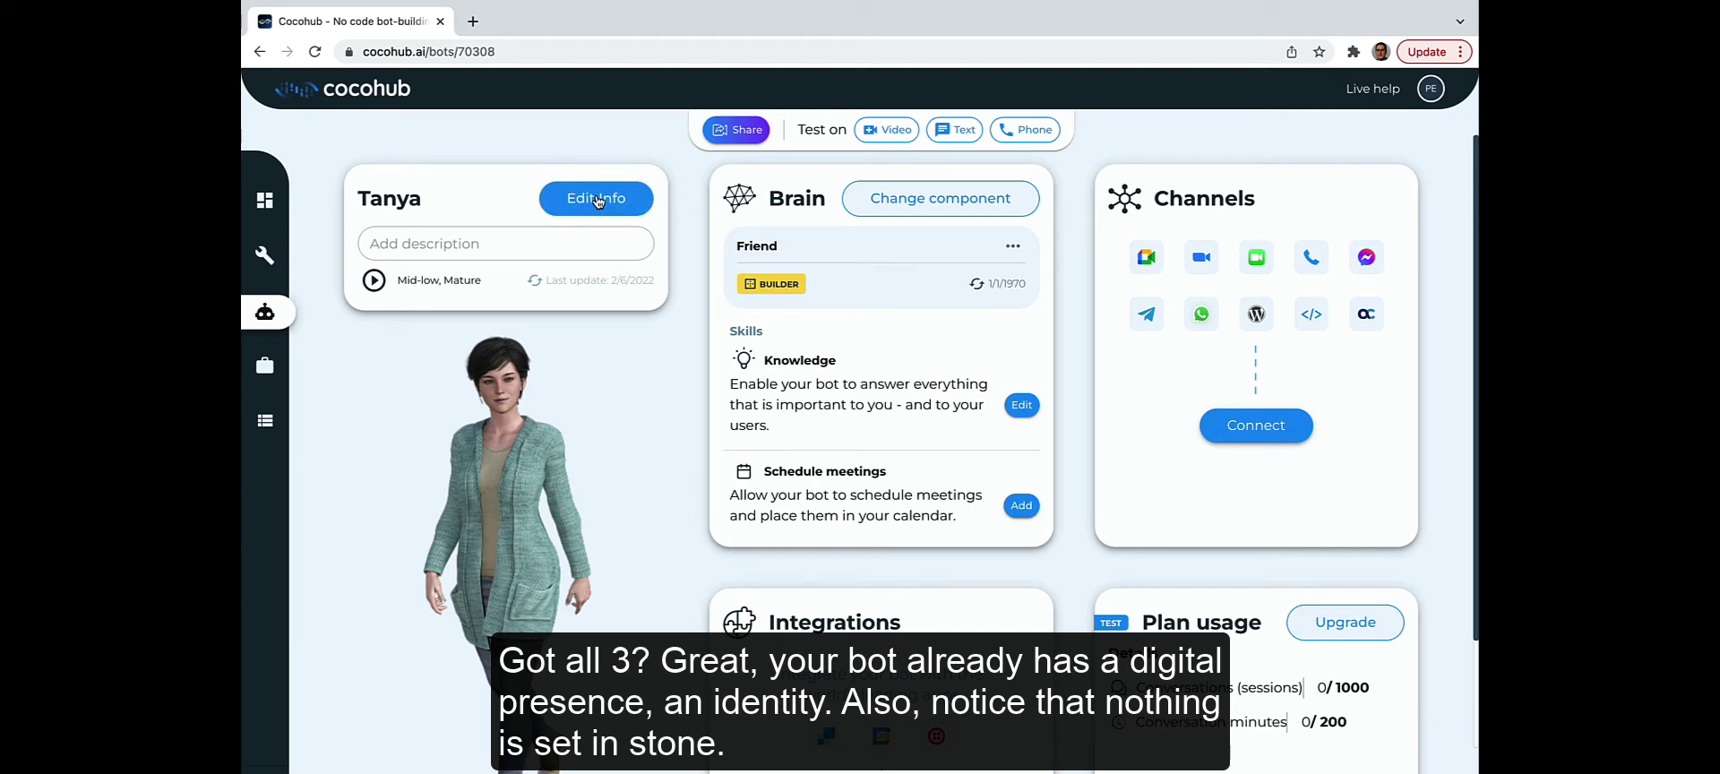
Step: Rename the bot to Cathie and try other avatars, settling on the short-haired woman
click(598, 201)
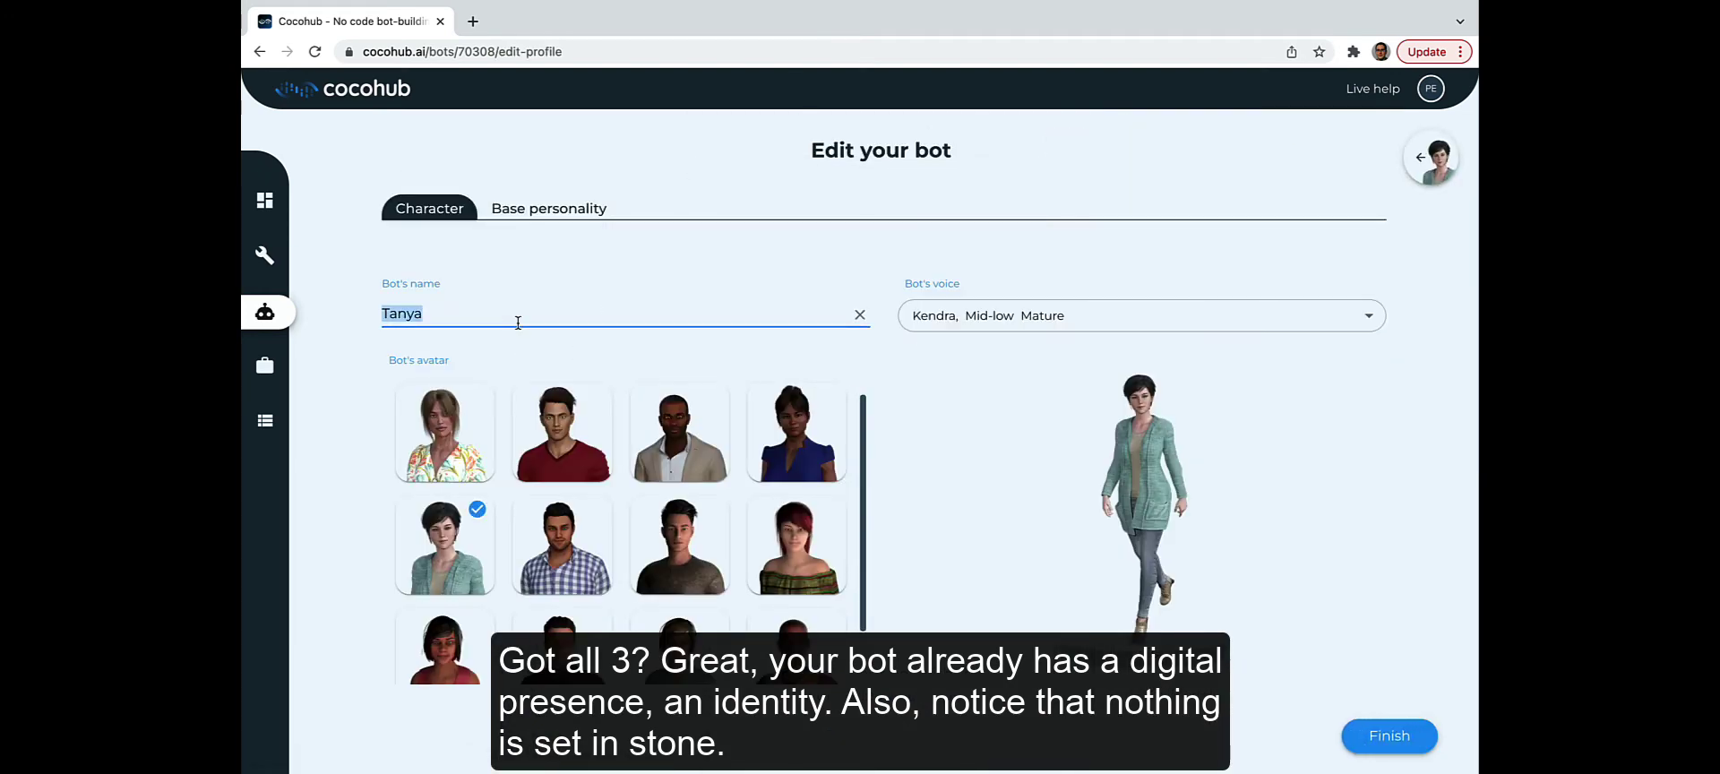
key(BackSpace)
key(BackSpace)
key(BackSpace)
key(BackSpace)
key(BackSpace)
text(Cathie)
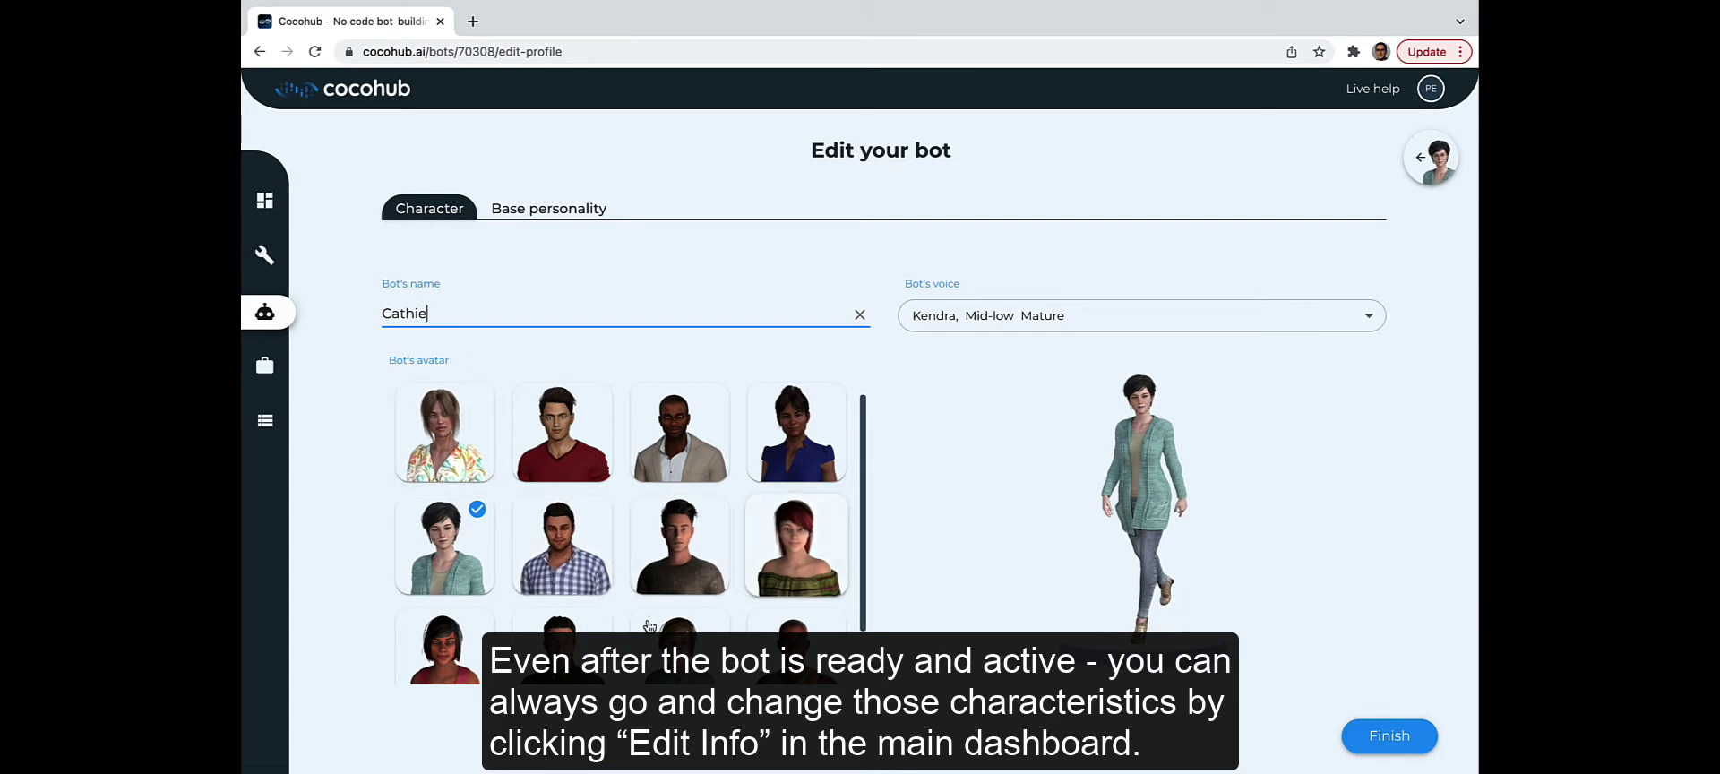
click(796, 432)
click(813, 535)
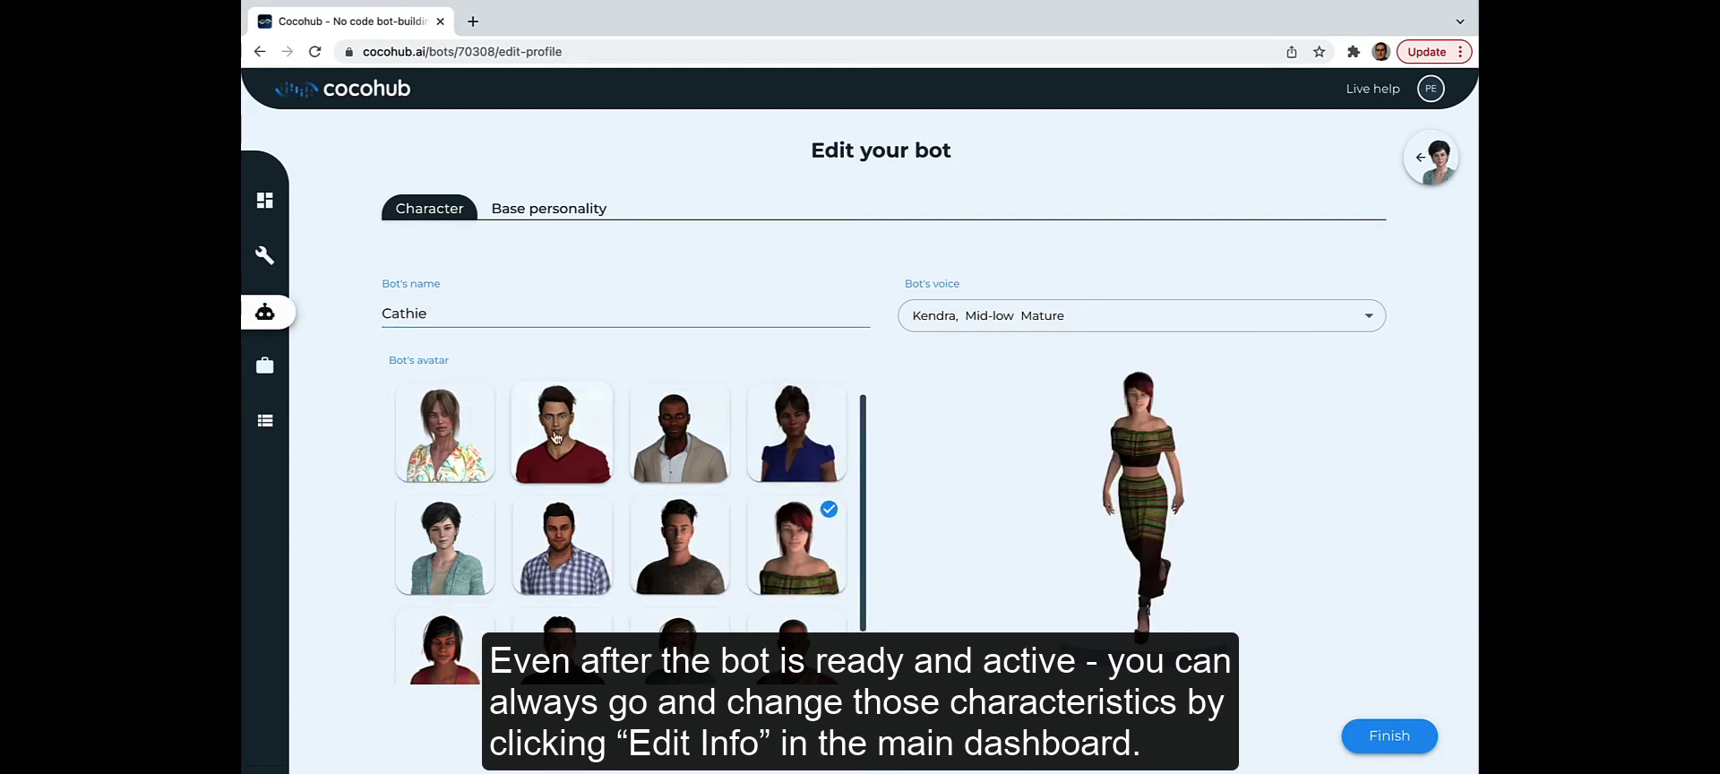
click(445, 432)
click(445, 545)
Step: Switch the voice to Kimberly, Medium Mature after sampling Salli, and continue to profession templates
click(1066, 328)
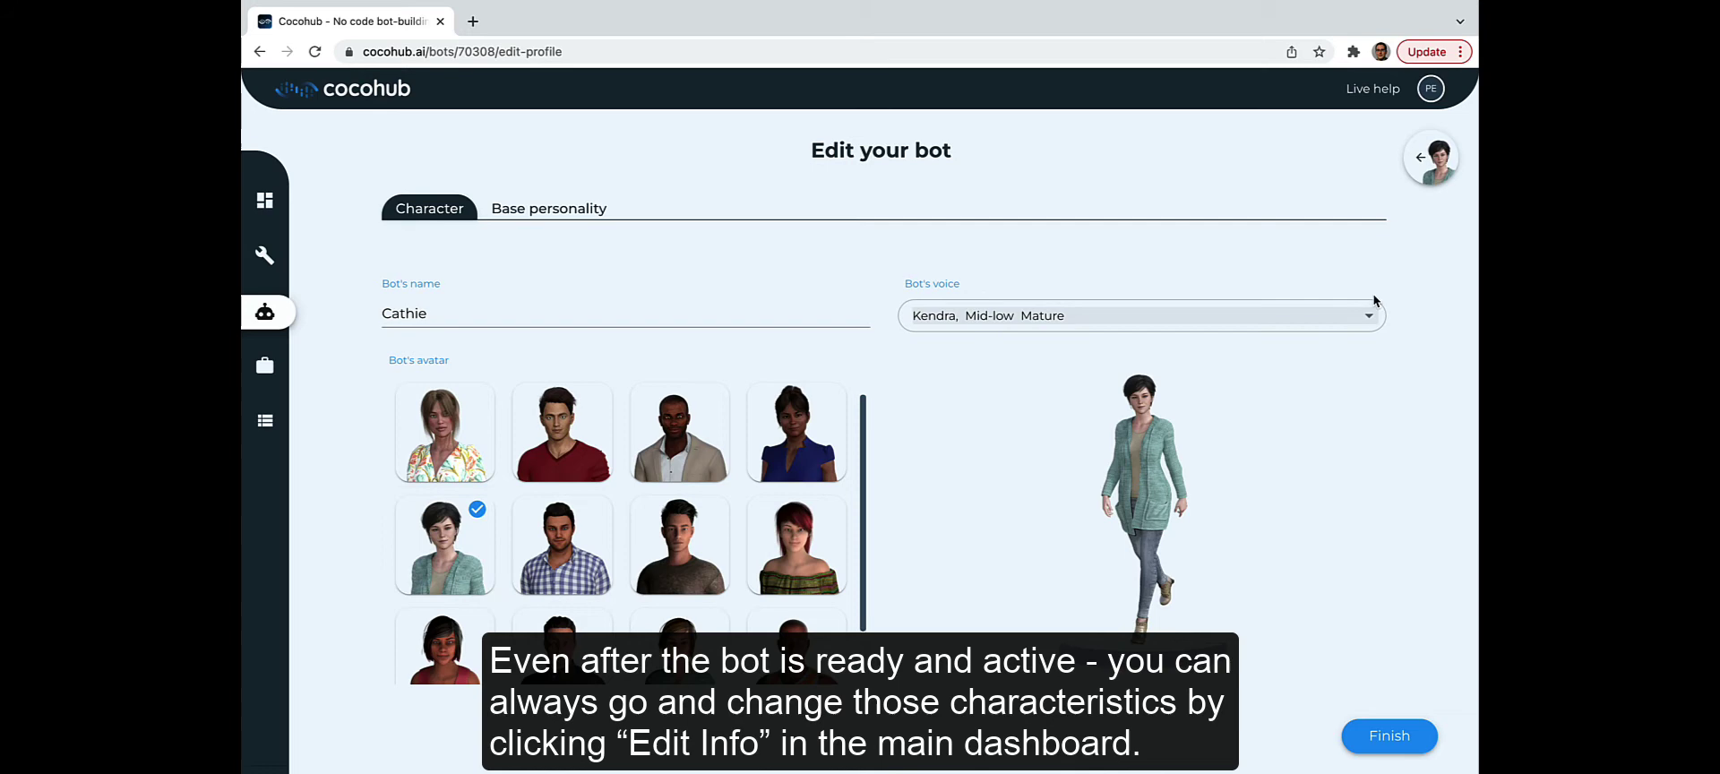
click(942, 401)
click(979, 361)
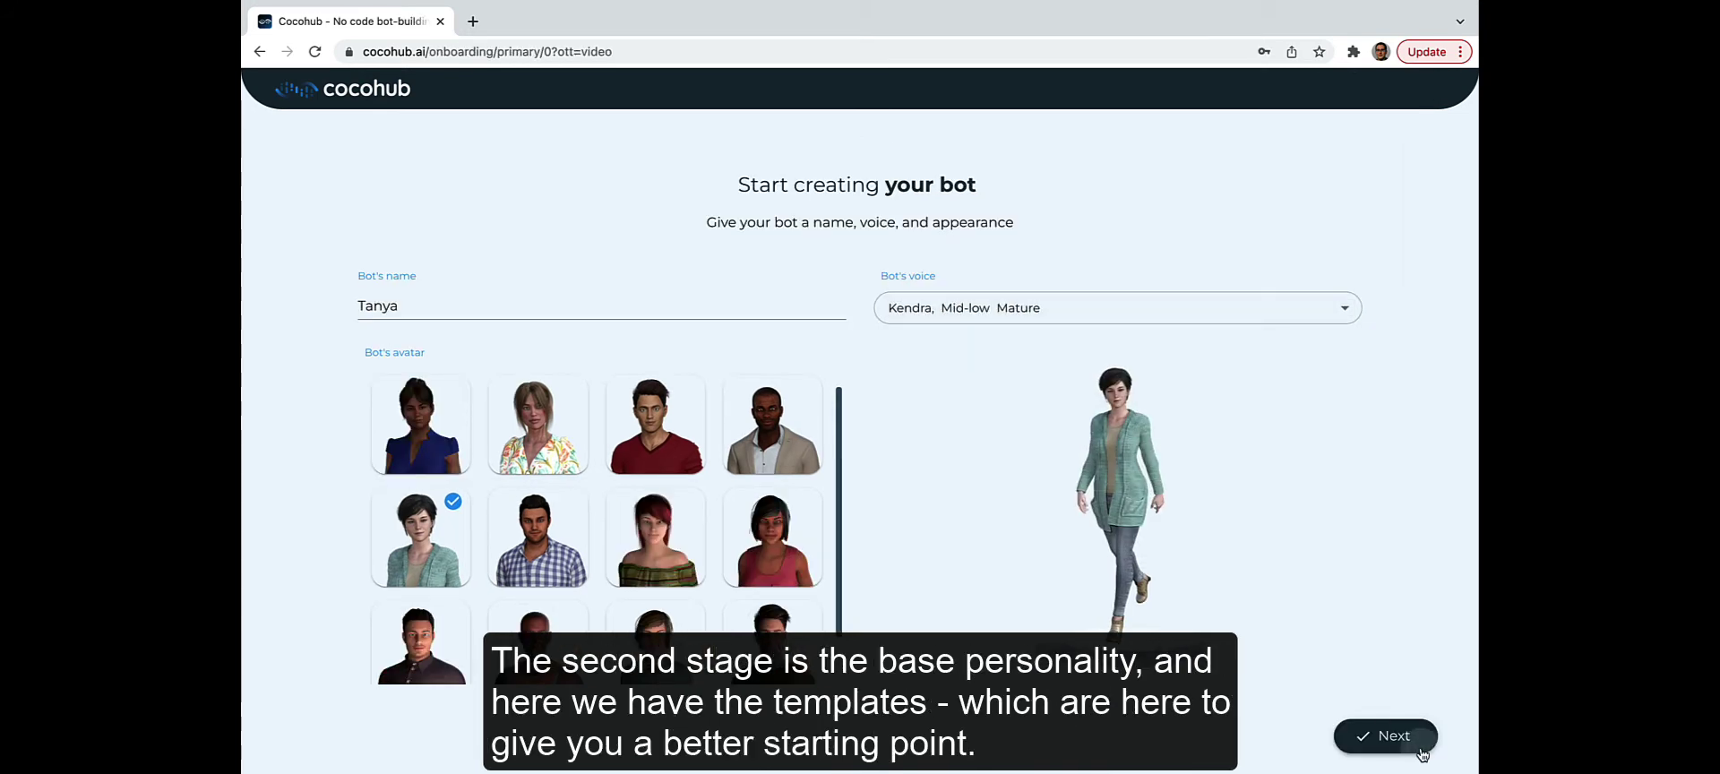
click(1420, 750)
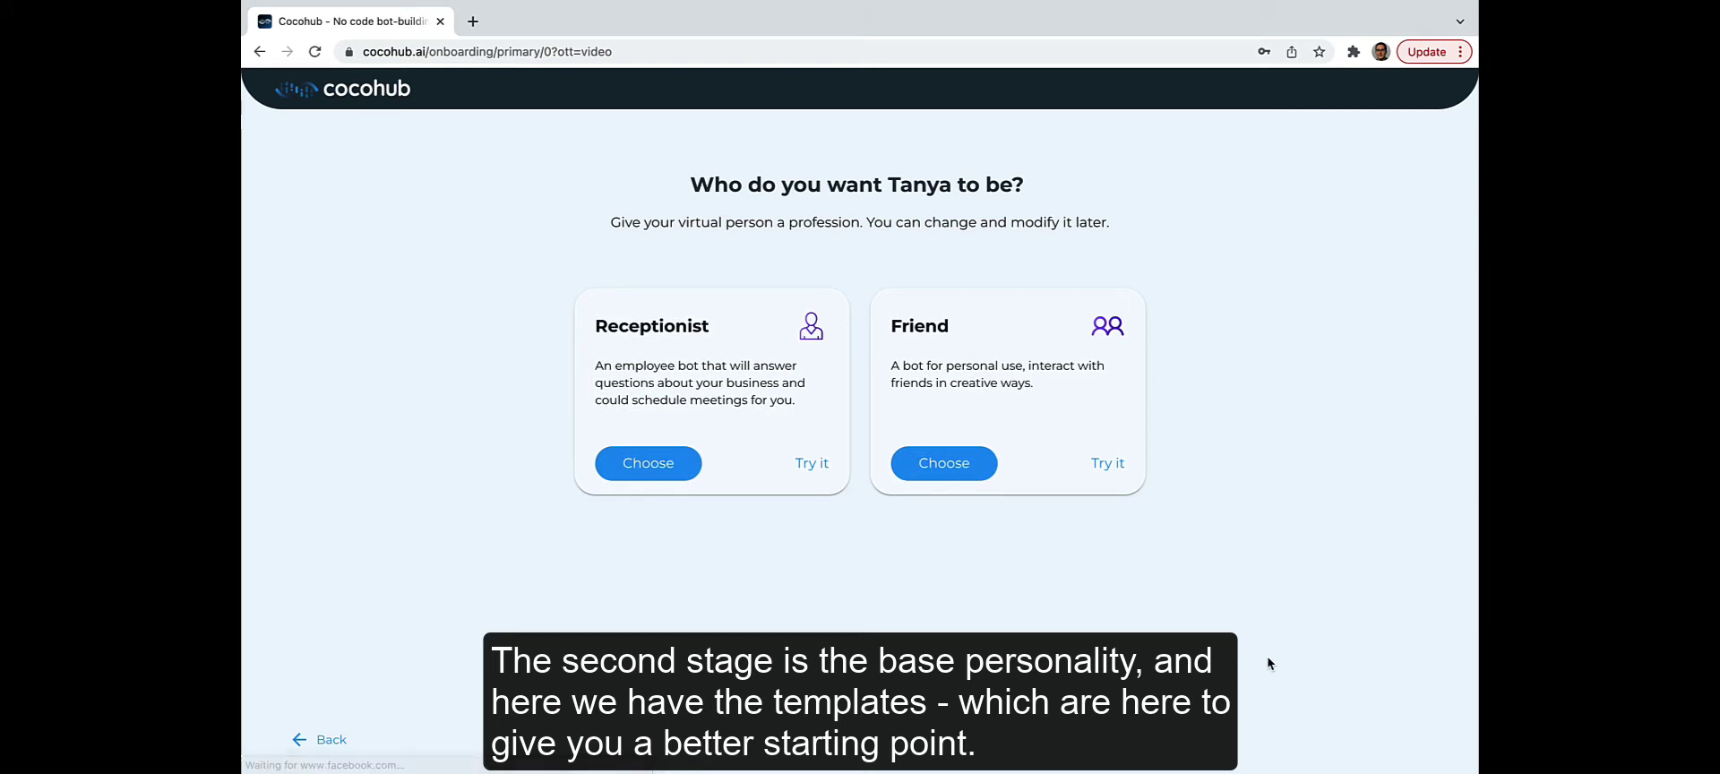
Step: Choose Friend with the custom personality 'I'm a teaching assistant, and I love chemistry and physics'
click(974, 471)
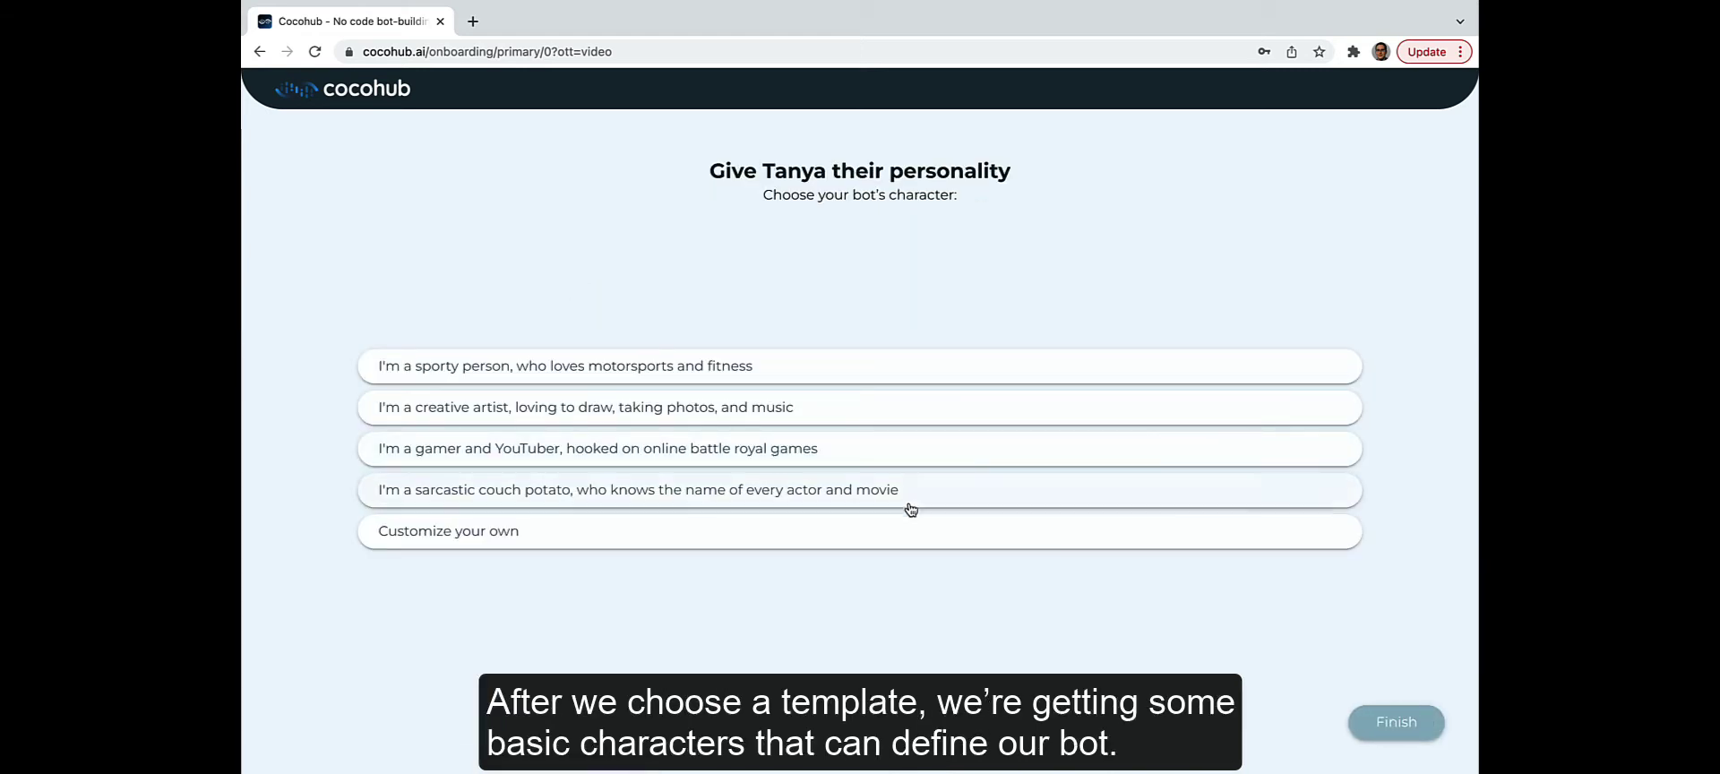
click(902, 530)
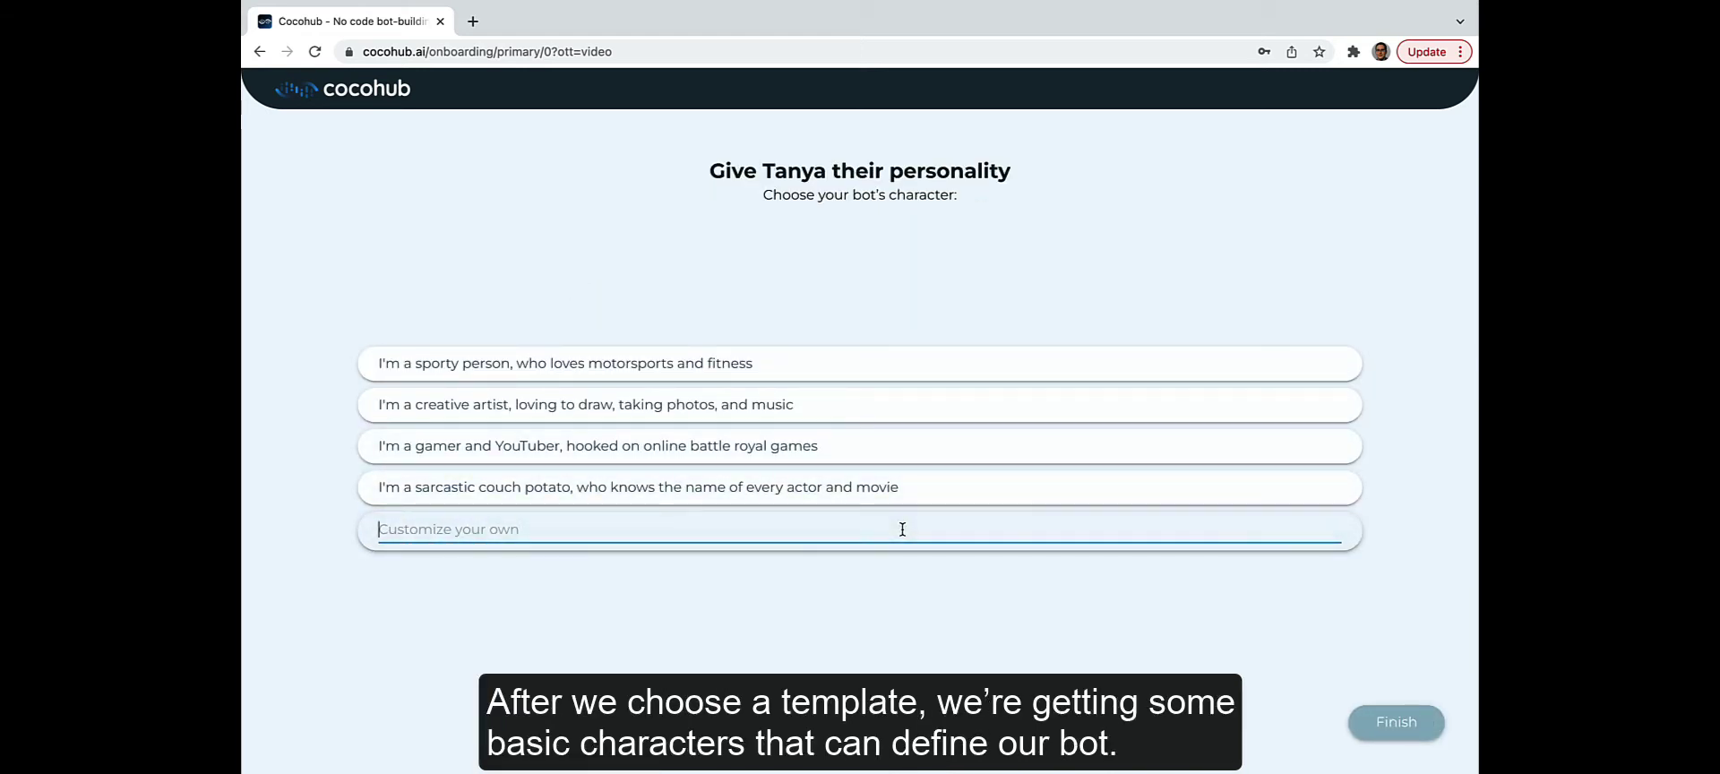
text(I'm a teaching ass)
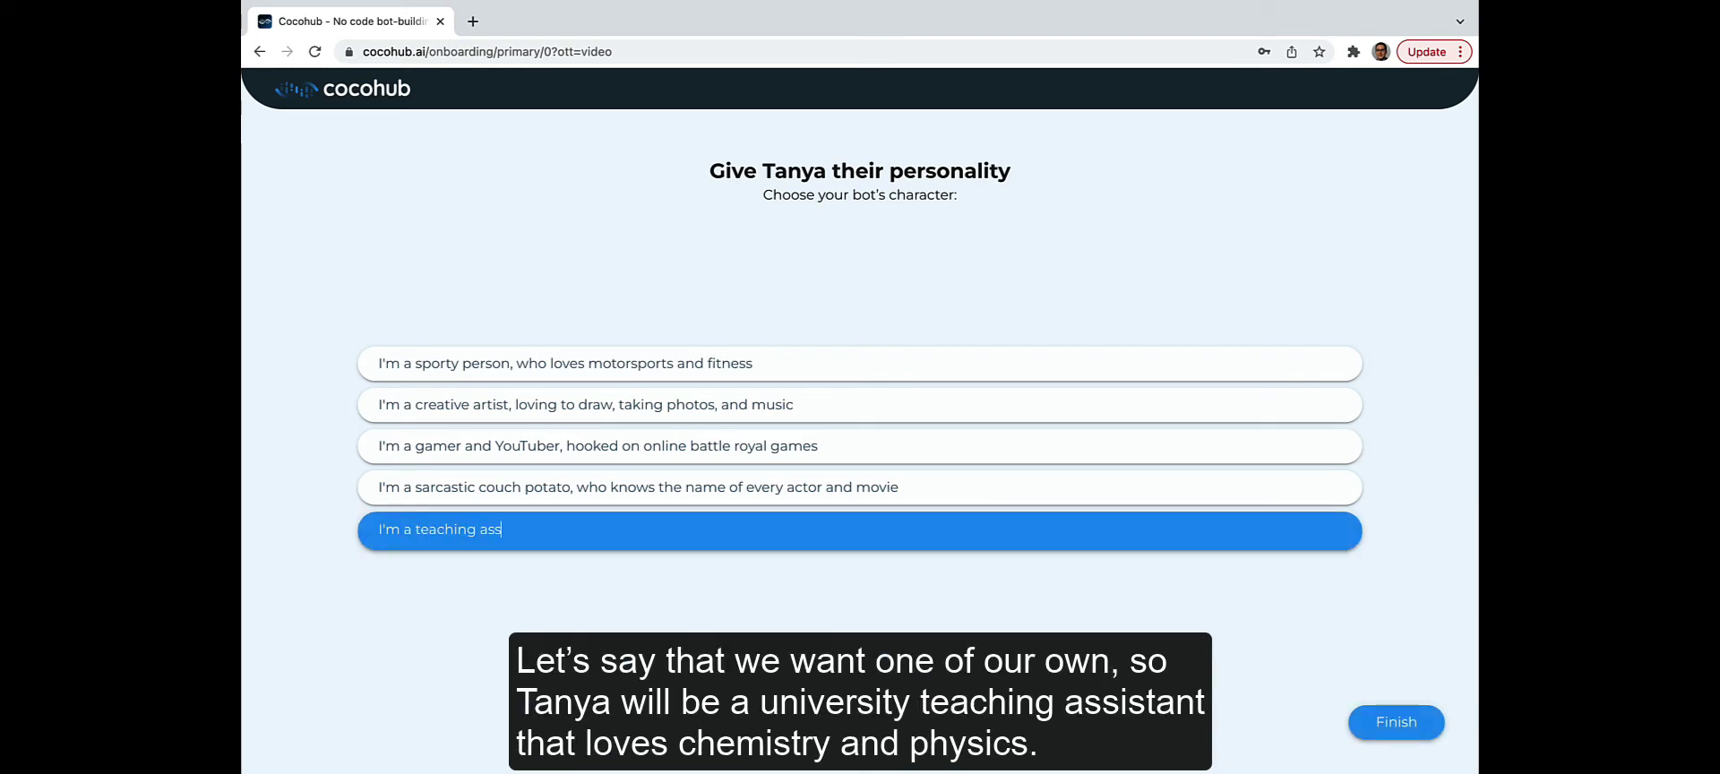
text(istant)
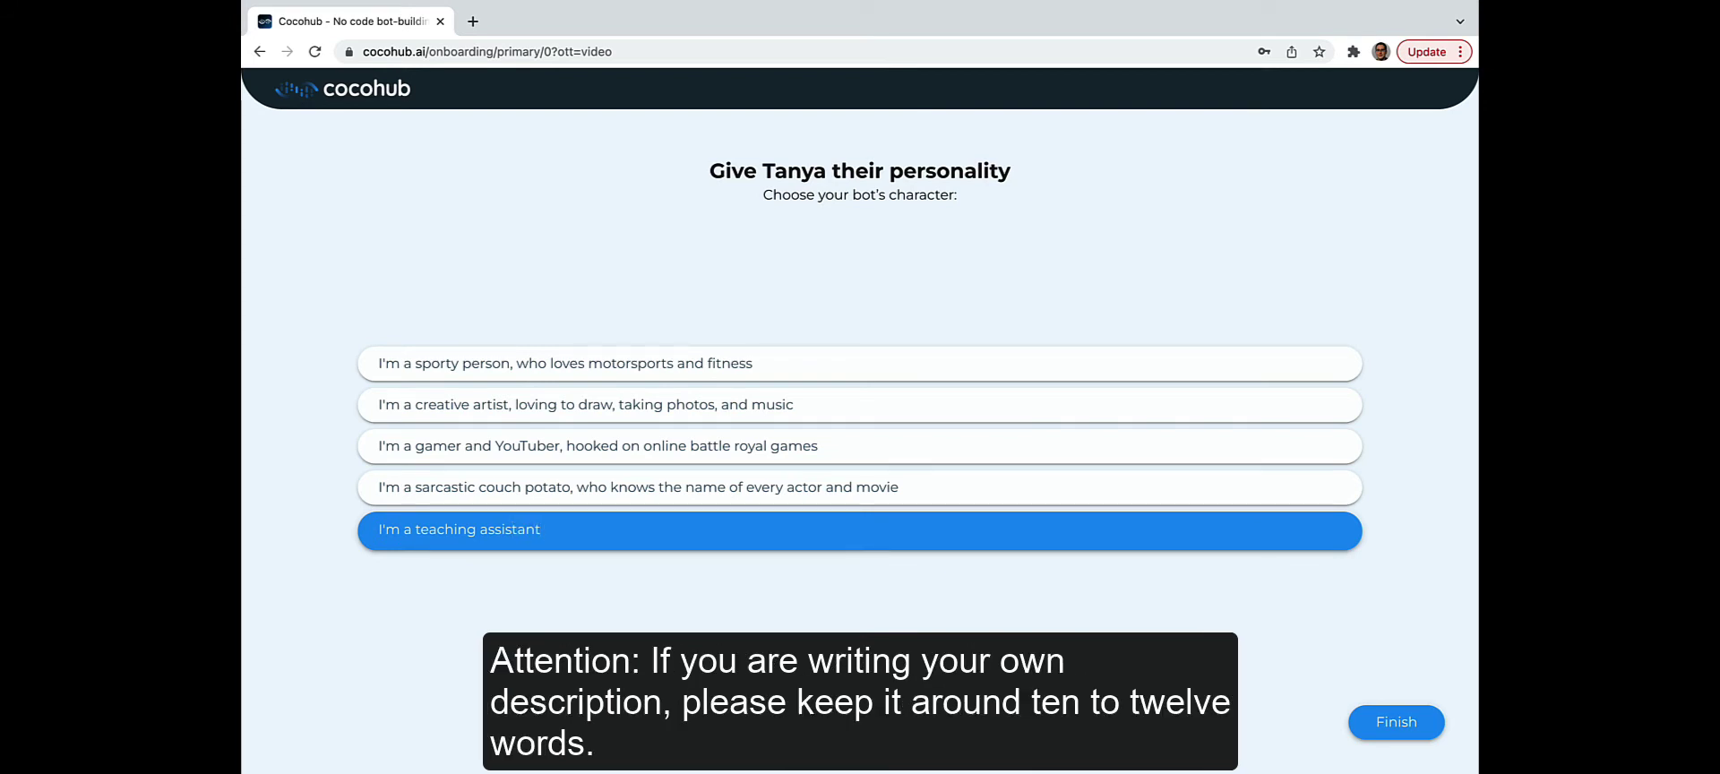
text(, and I love chemistry and physics)
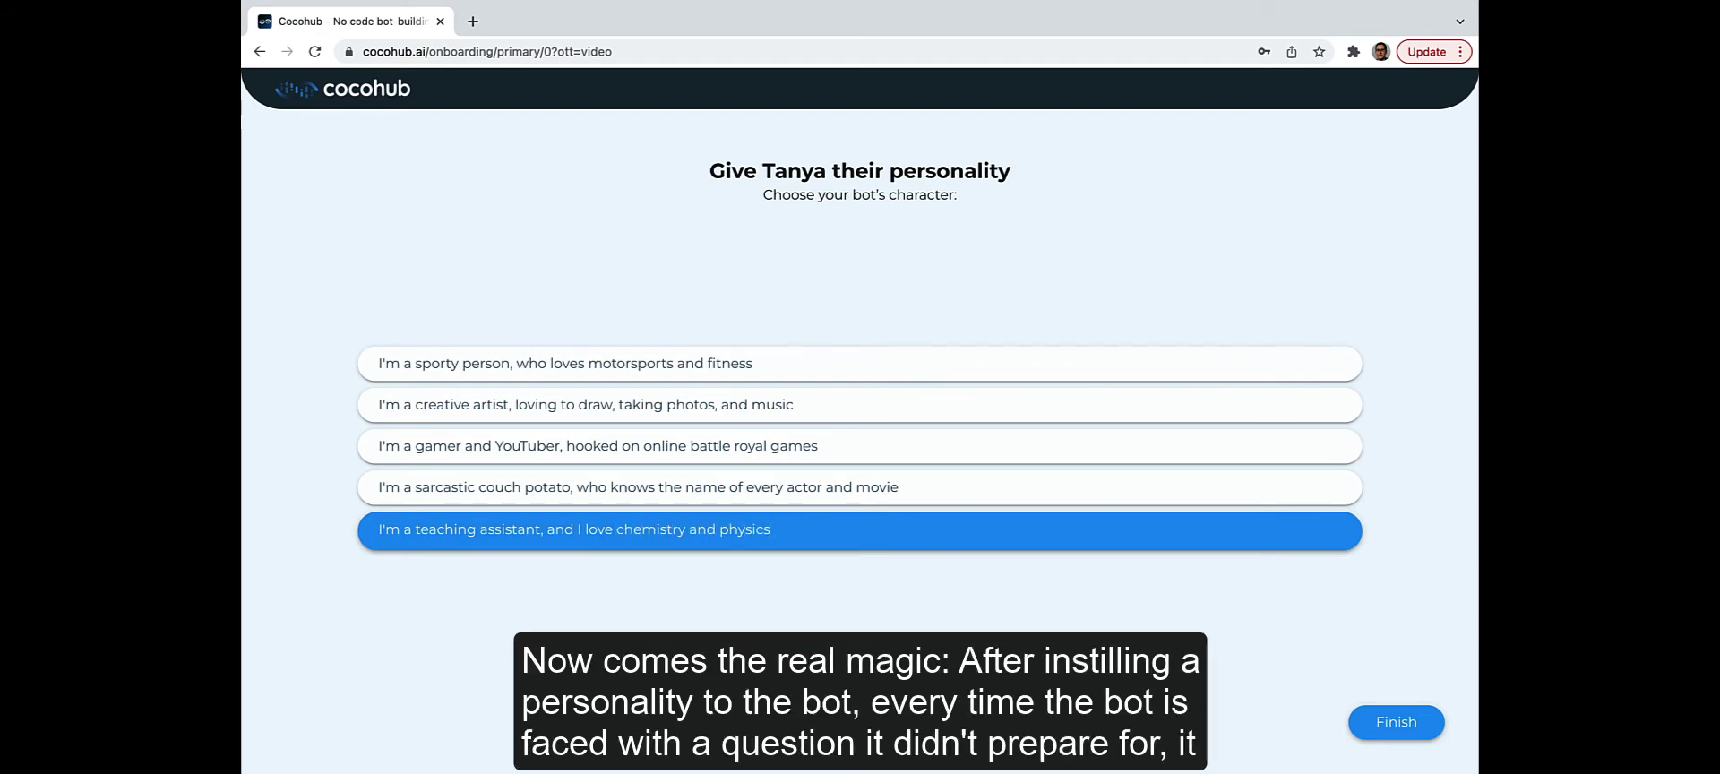
click(1403, 723)
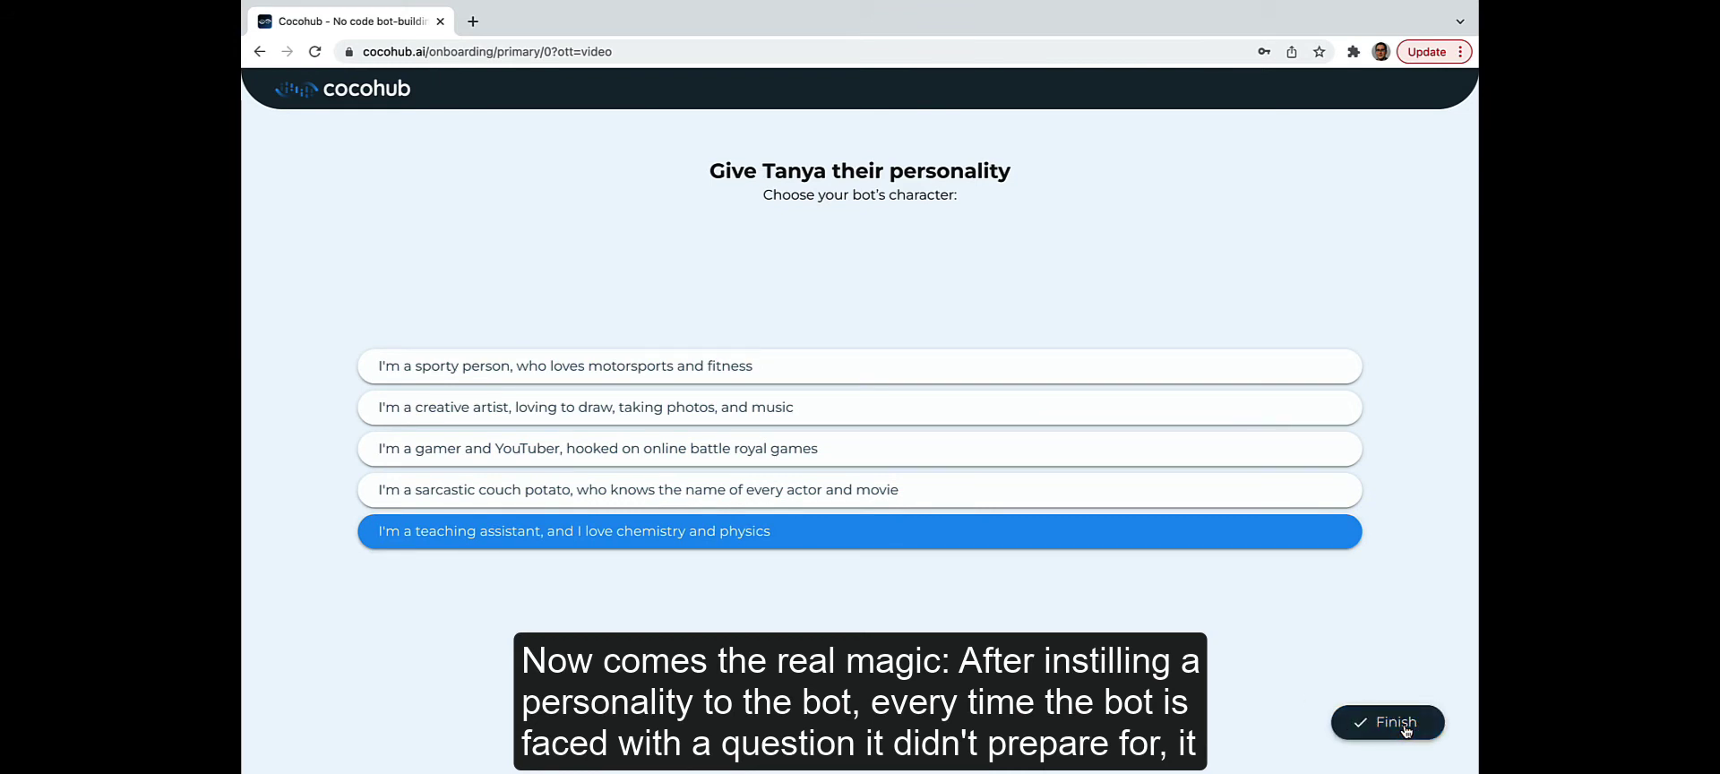
Step: Create the bot, then send Tanya 'hi' and 'who are you?' in the test chat
click(1406, 730)
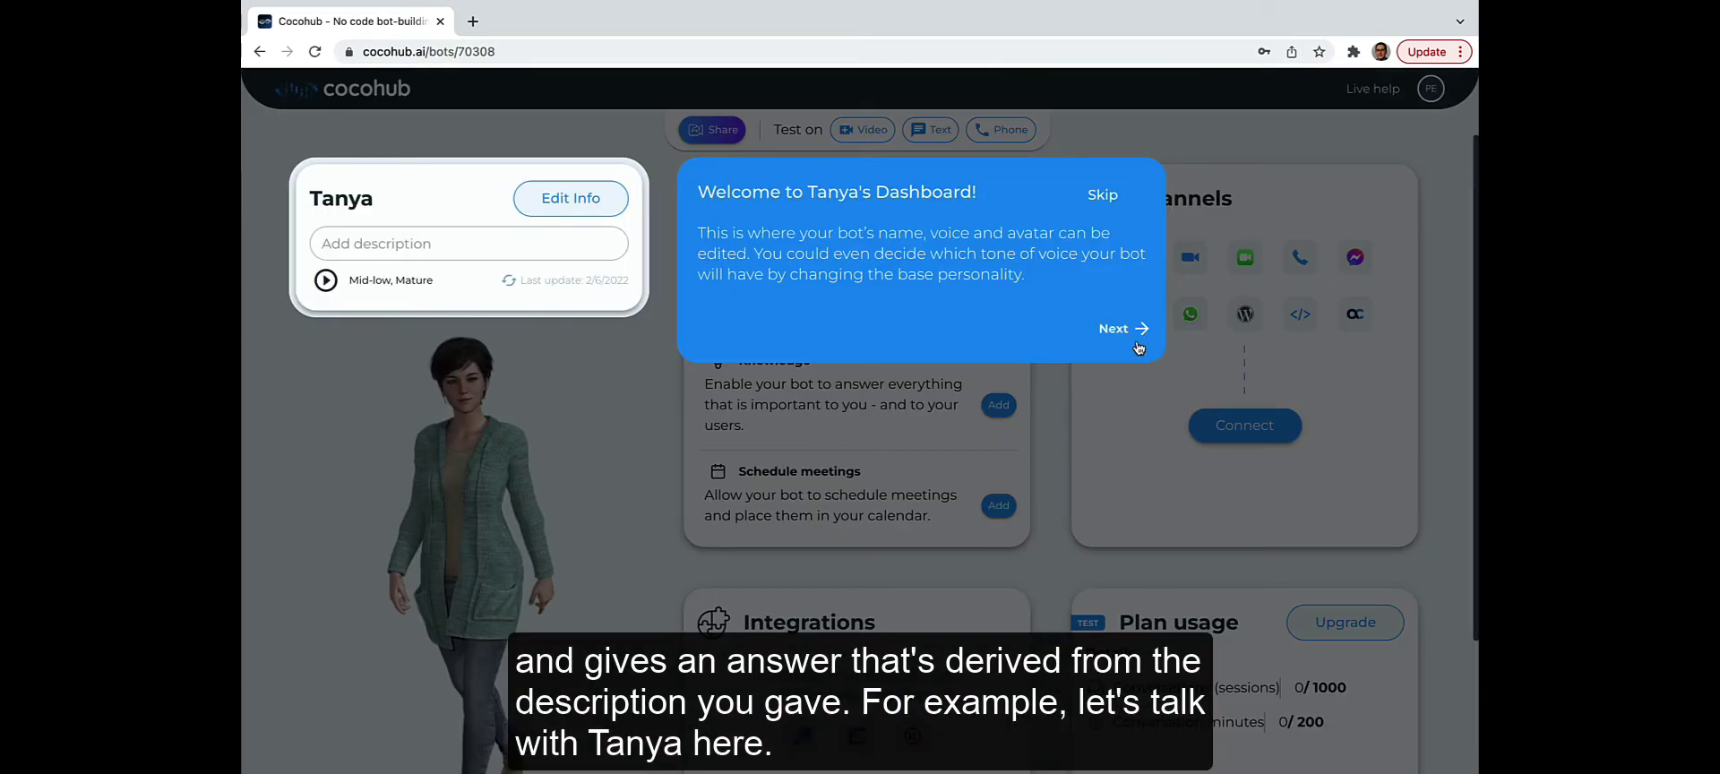
click(1136, 328)
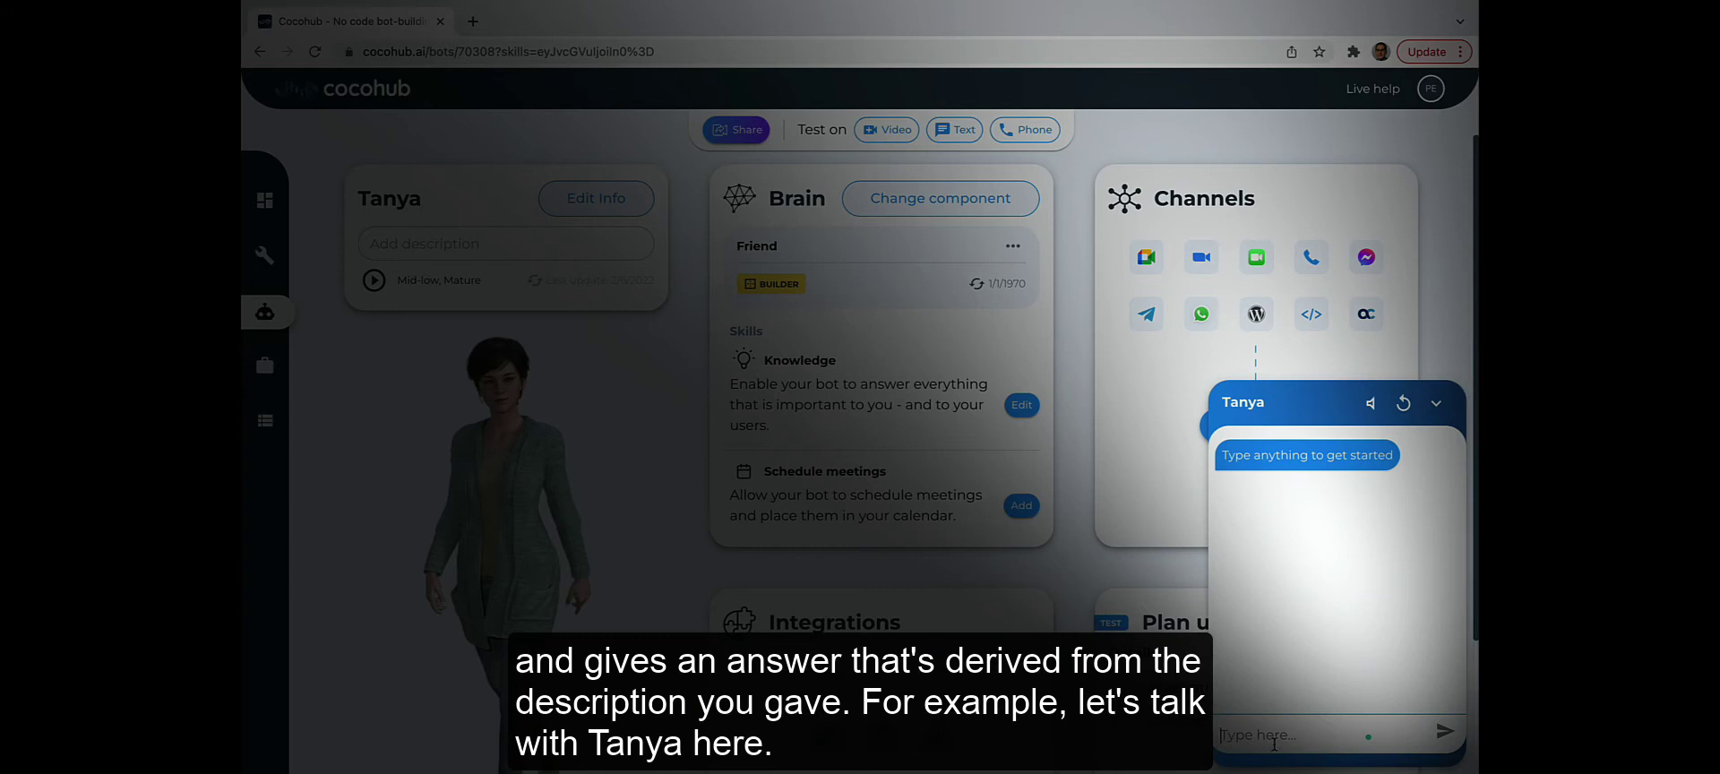
click(1263, 735)
text(hi)
key(Return)
text(who are you?)
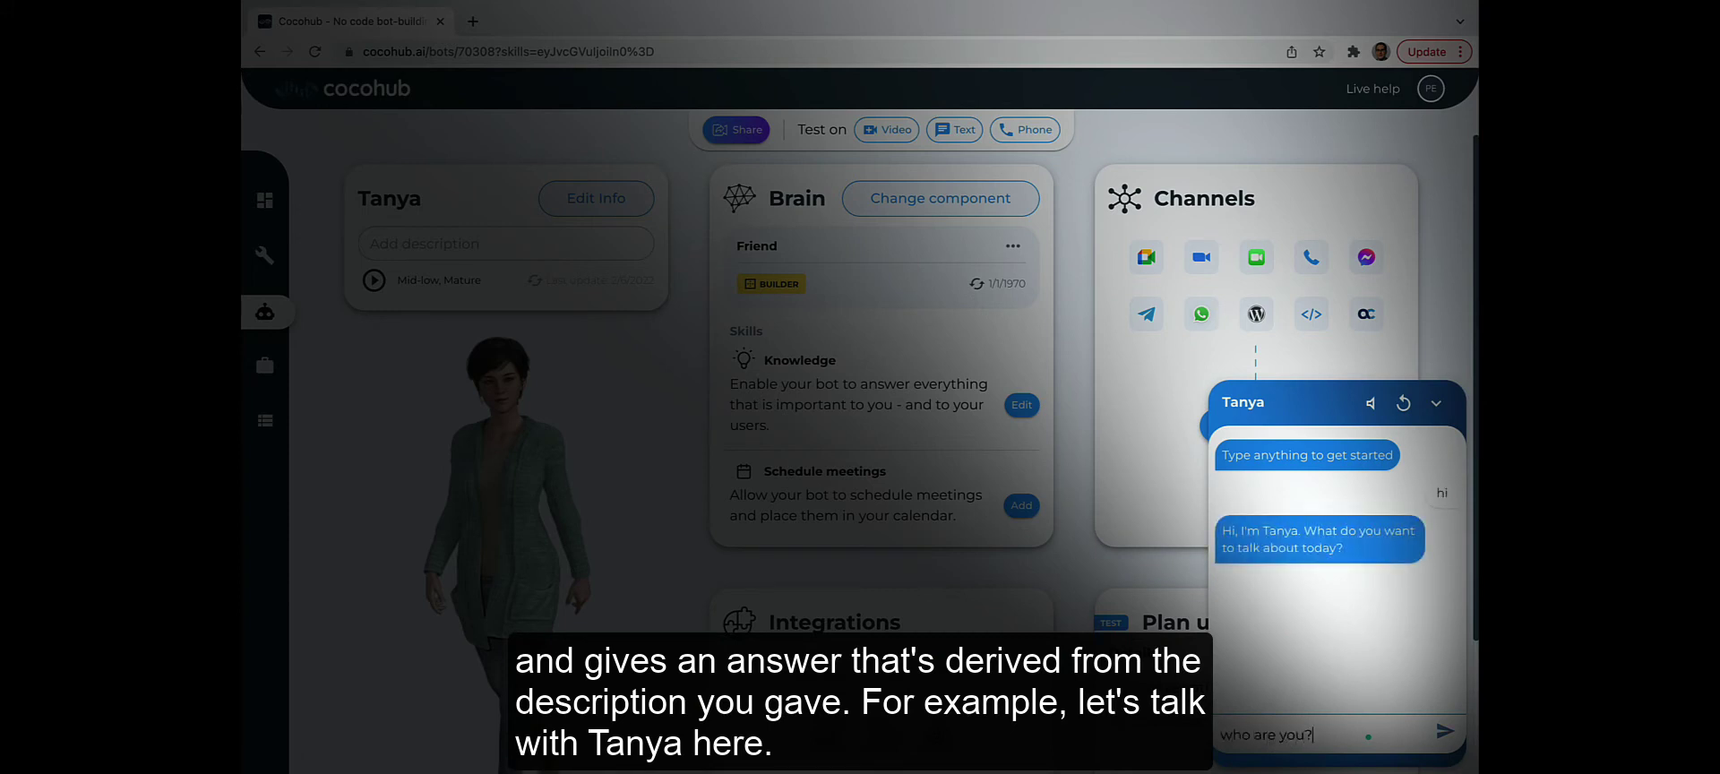
key(Return)
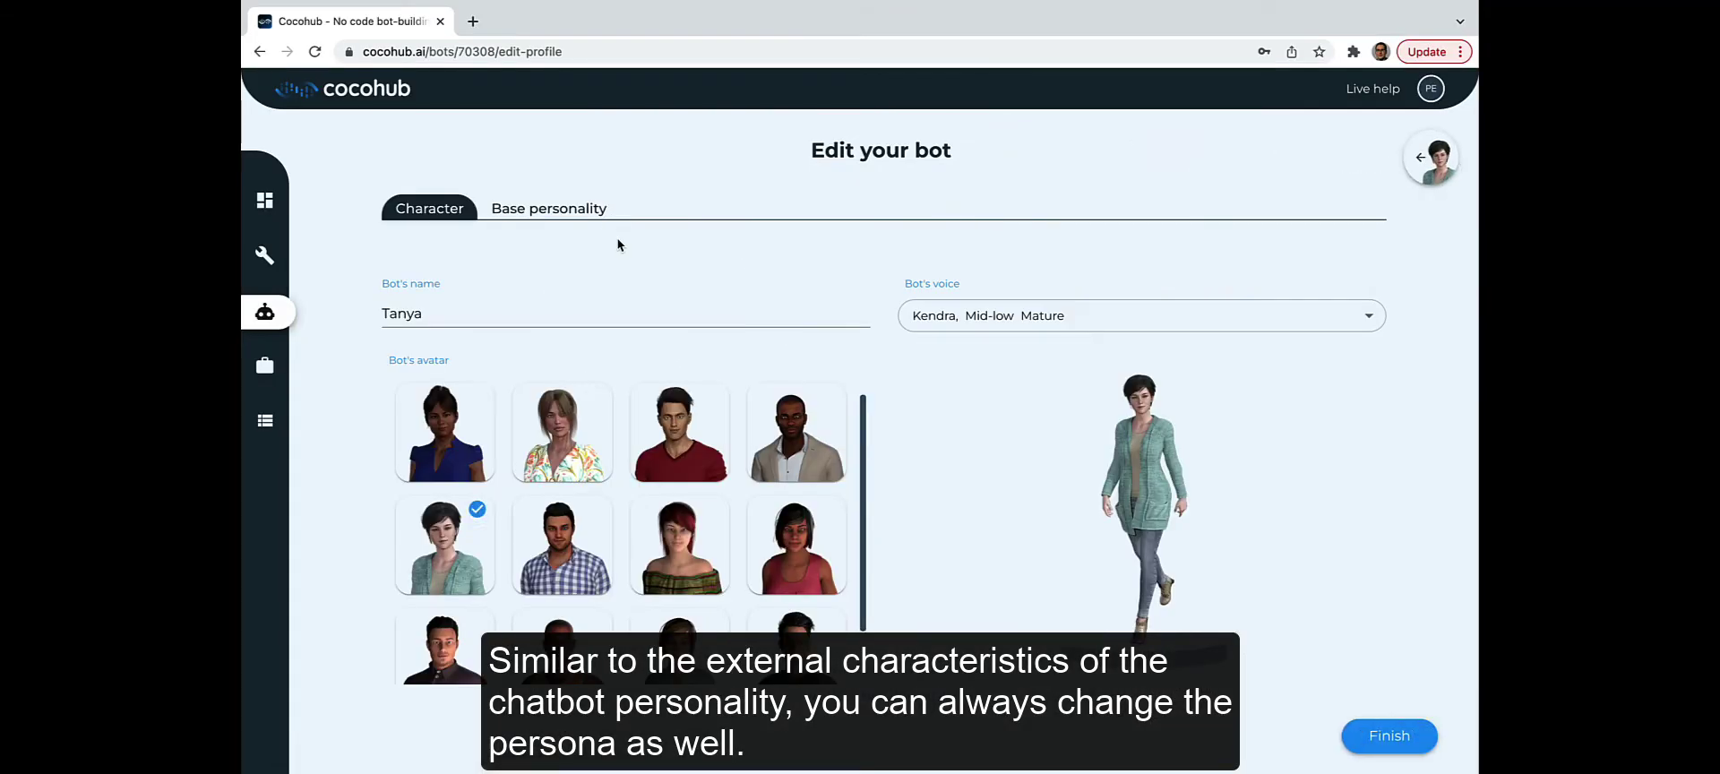
Step: Write a custom Base personality persona beginning 'I'm a teaching assistant, I love litera'
click(568, 210)
click(658, 458)
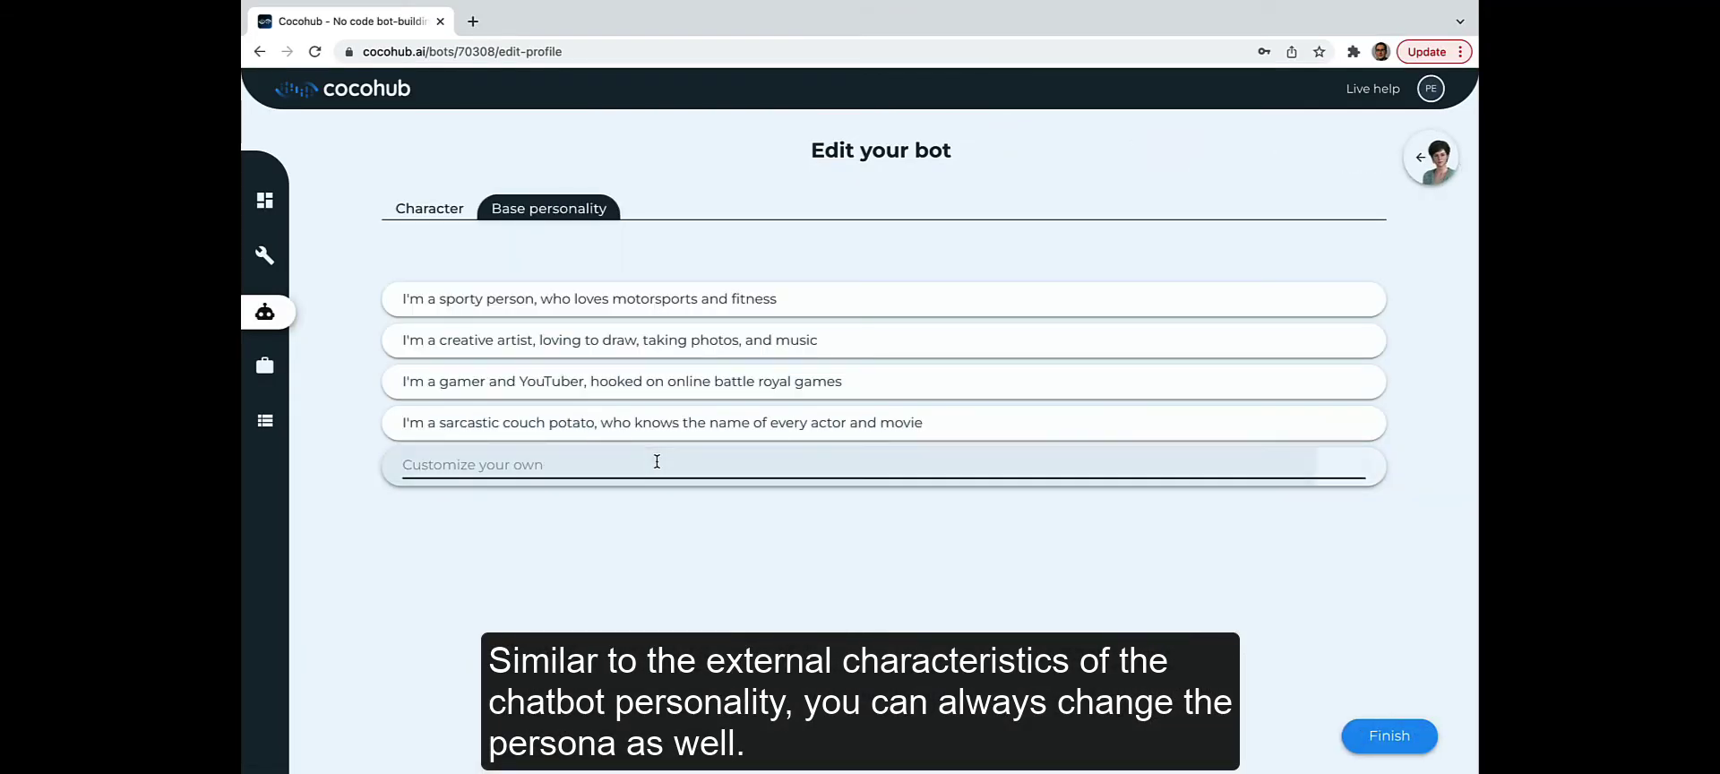
text(I'm a teaching assistant, I love)
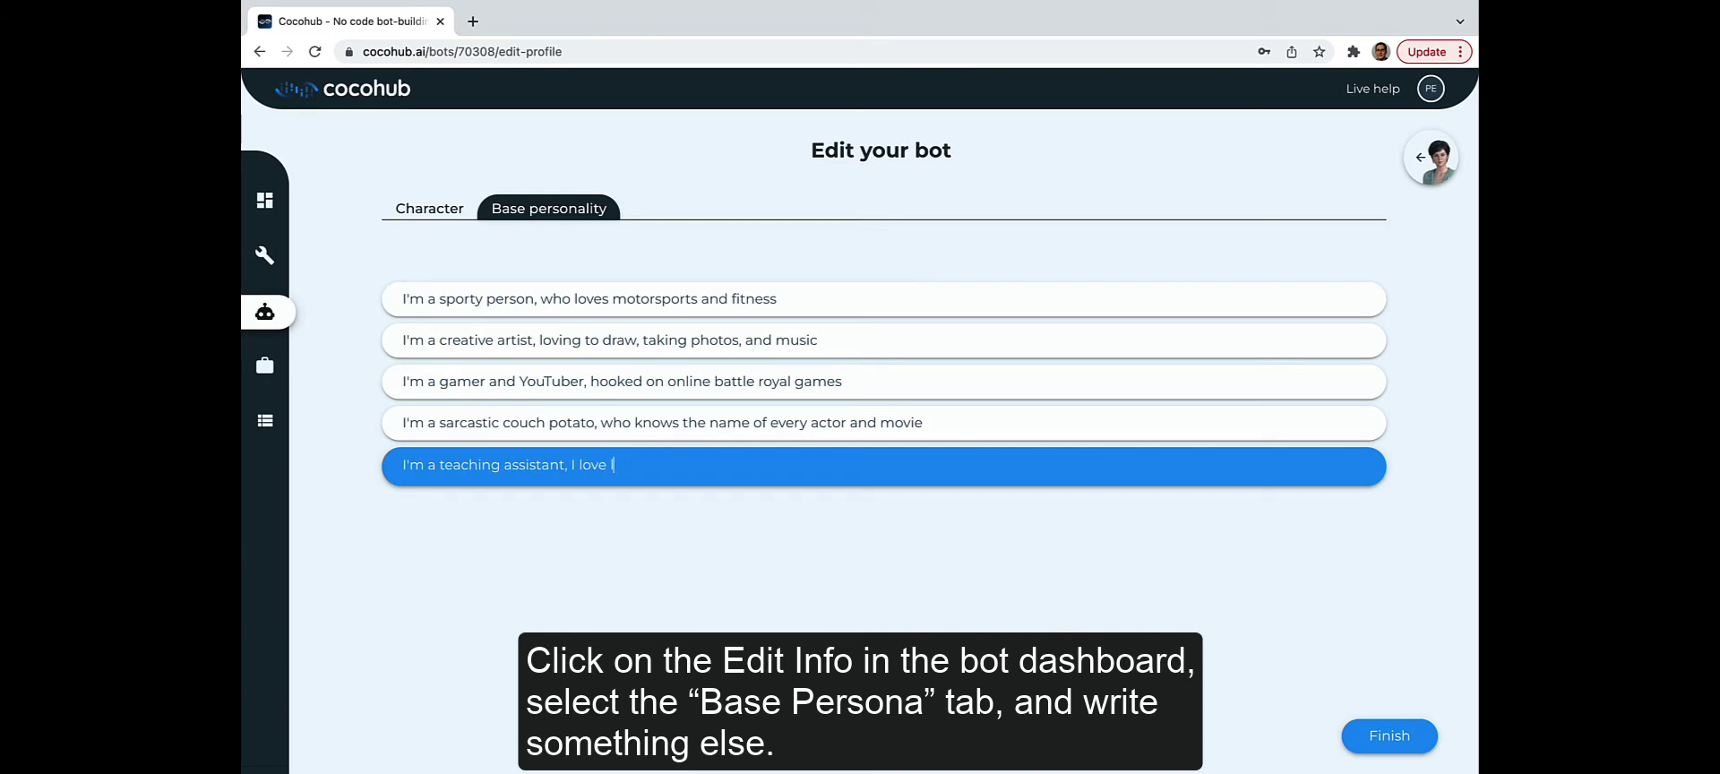
text(litera)
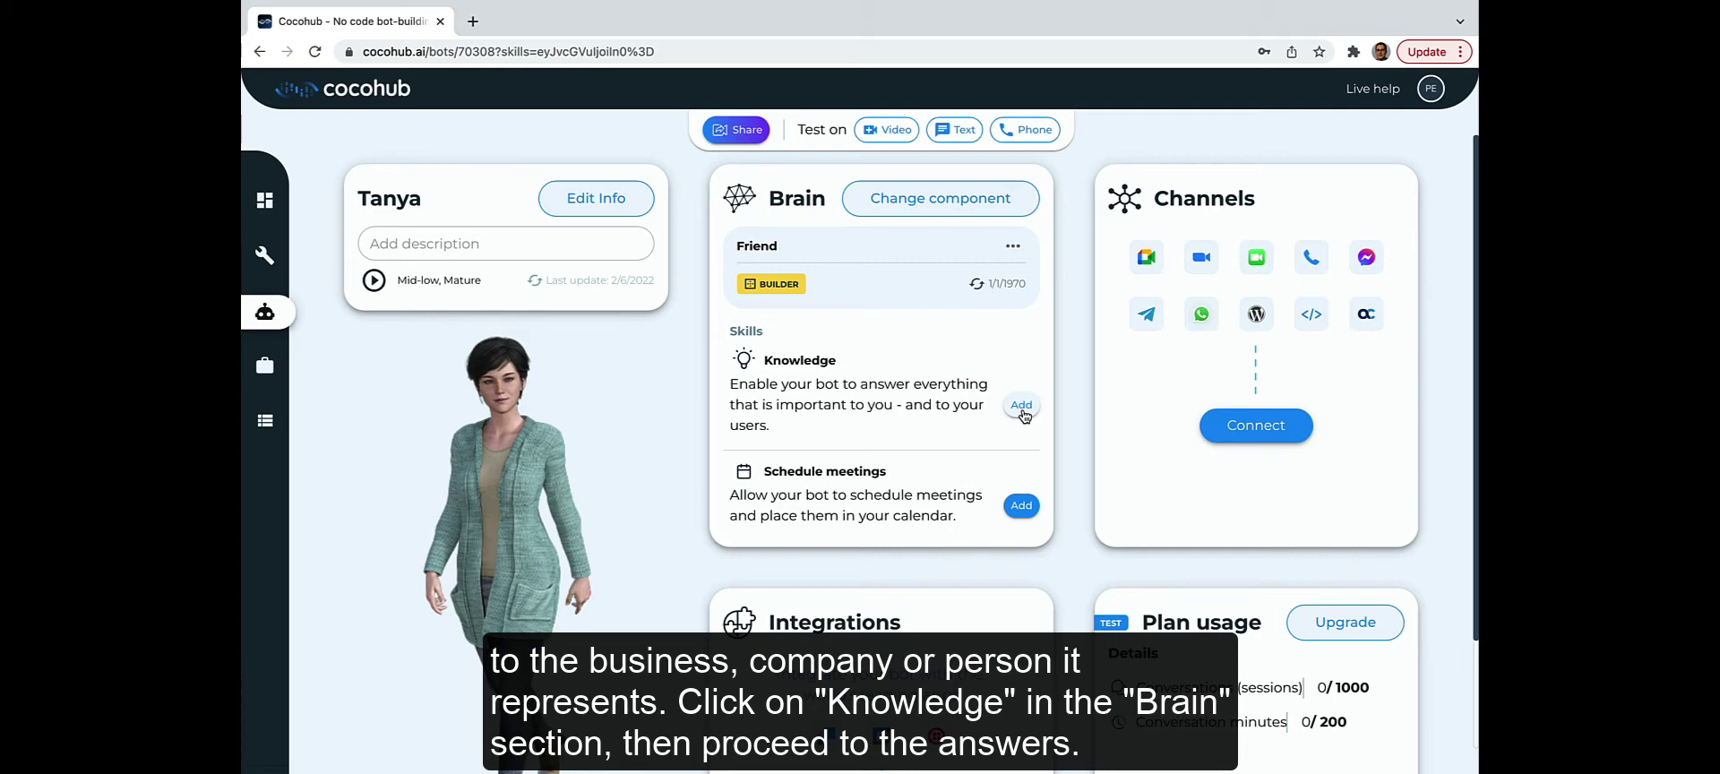
Step: Add the Knowledge skill with answers on 8-9pm availability, City University teaching, and two-week grading
click(1021, 405)
click(939, 533)
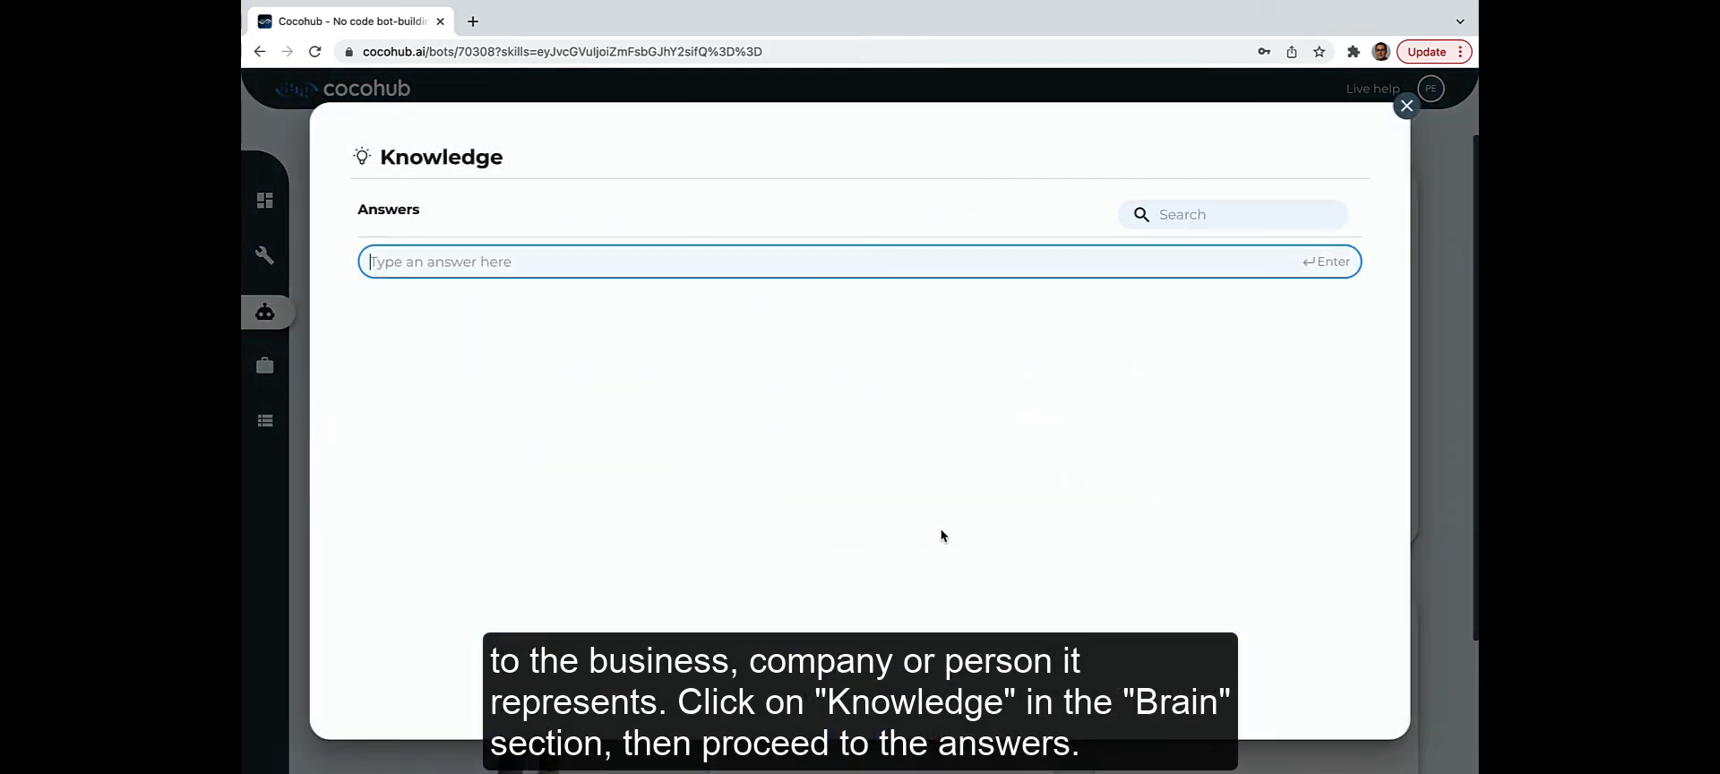
text(I'm a)
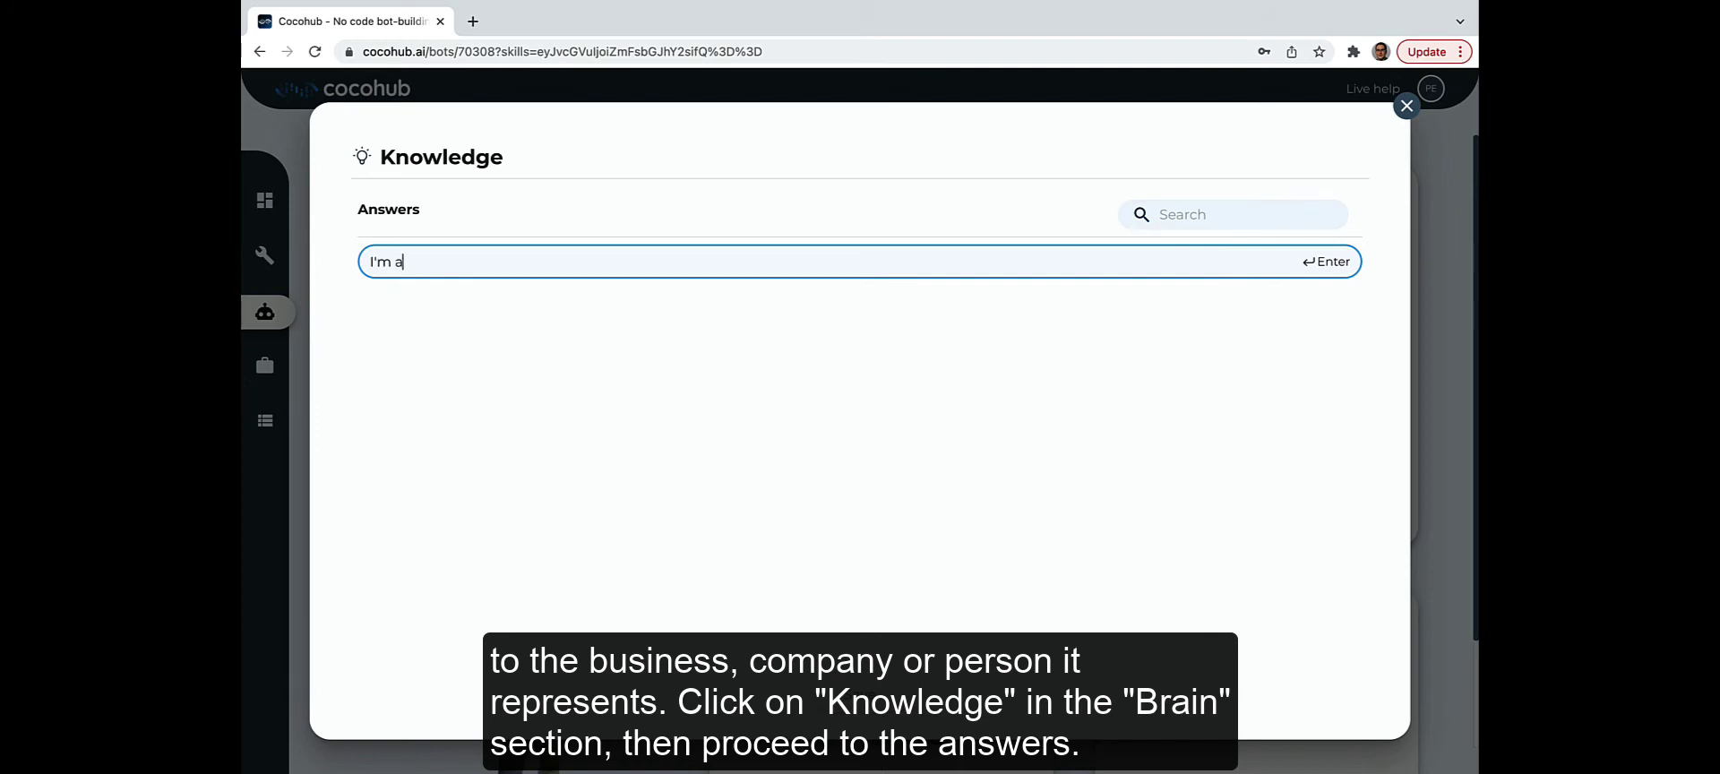
text(vailable for your enquiries)
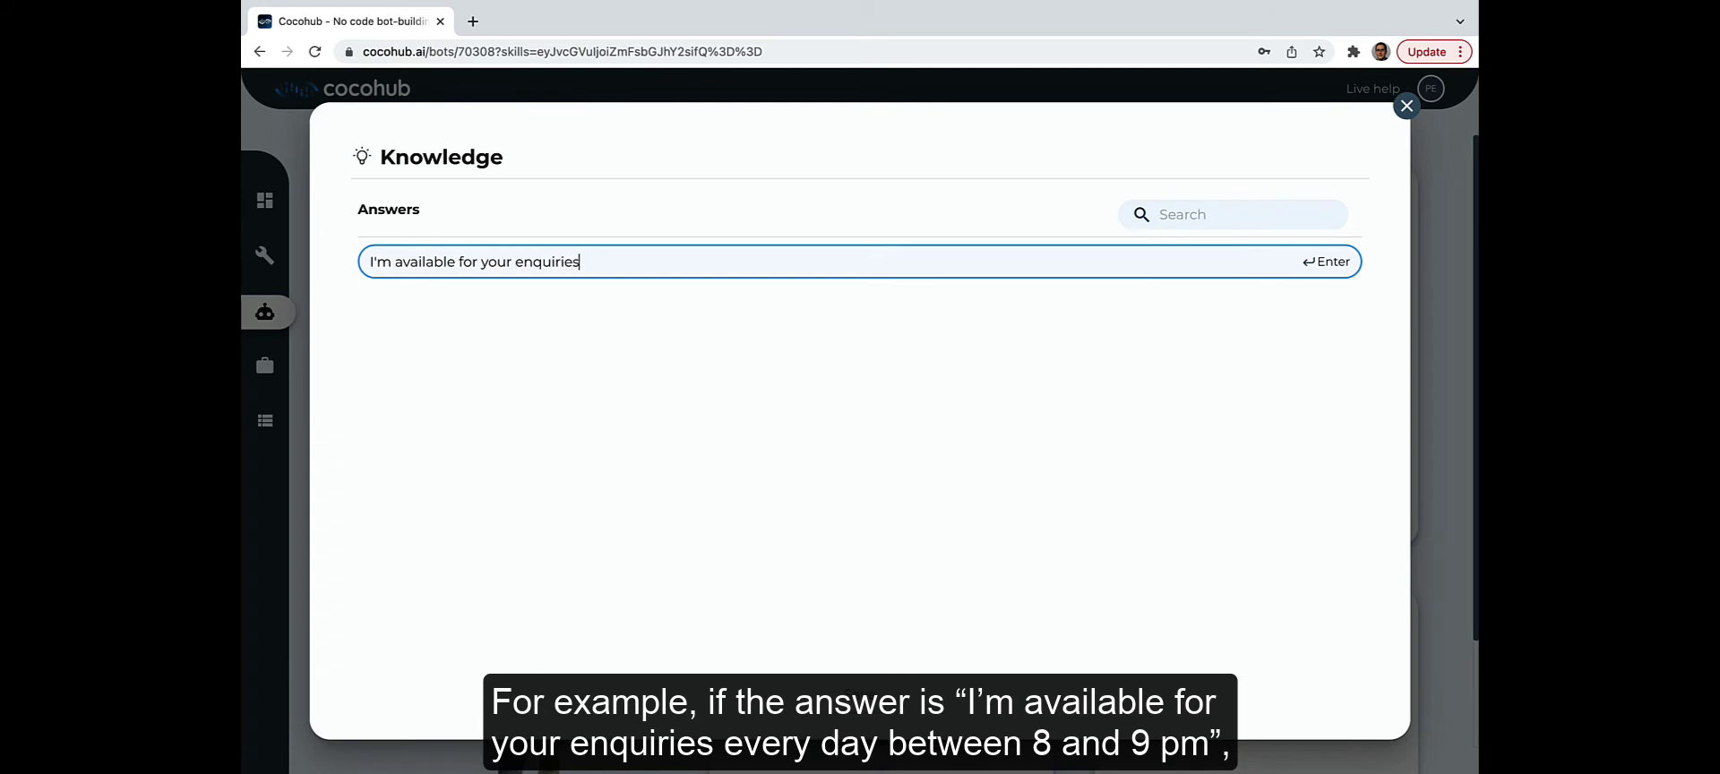
text( every day between 8-9p)
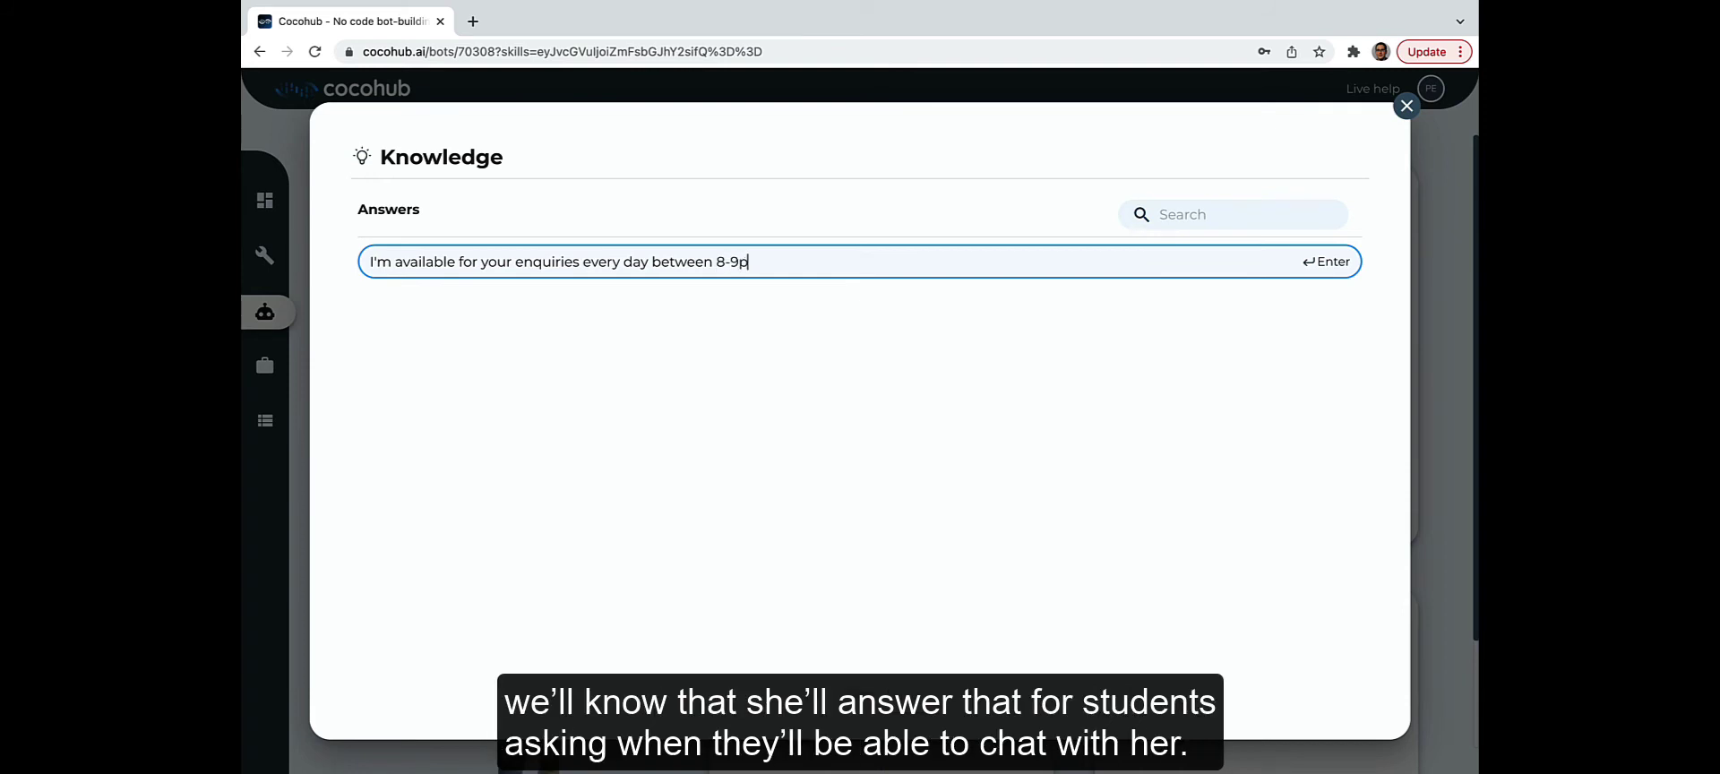
text(m)
key(Return)
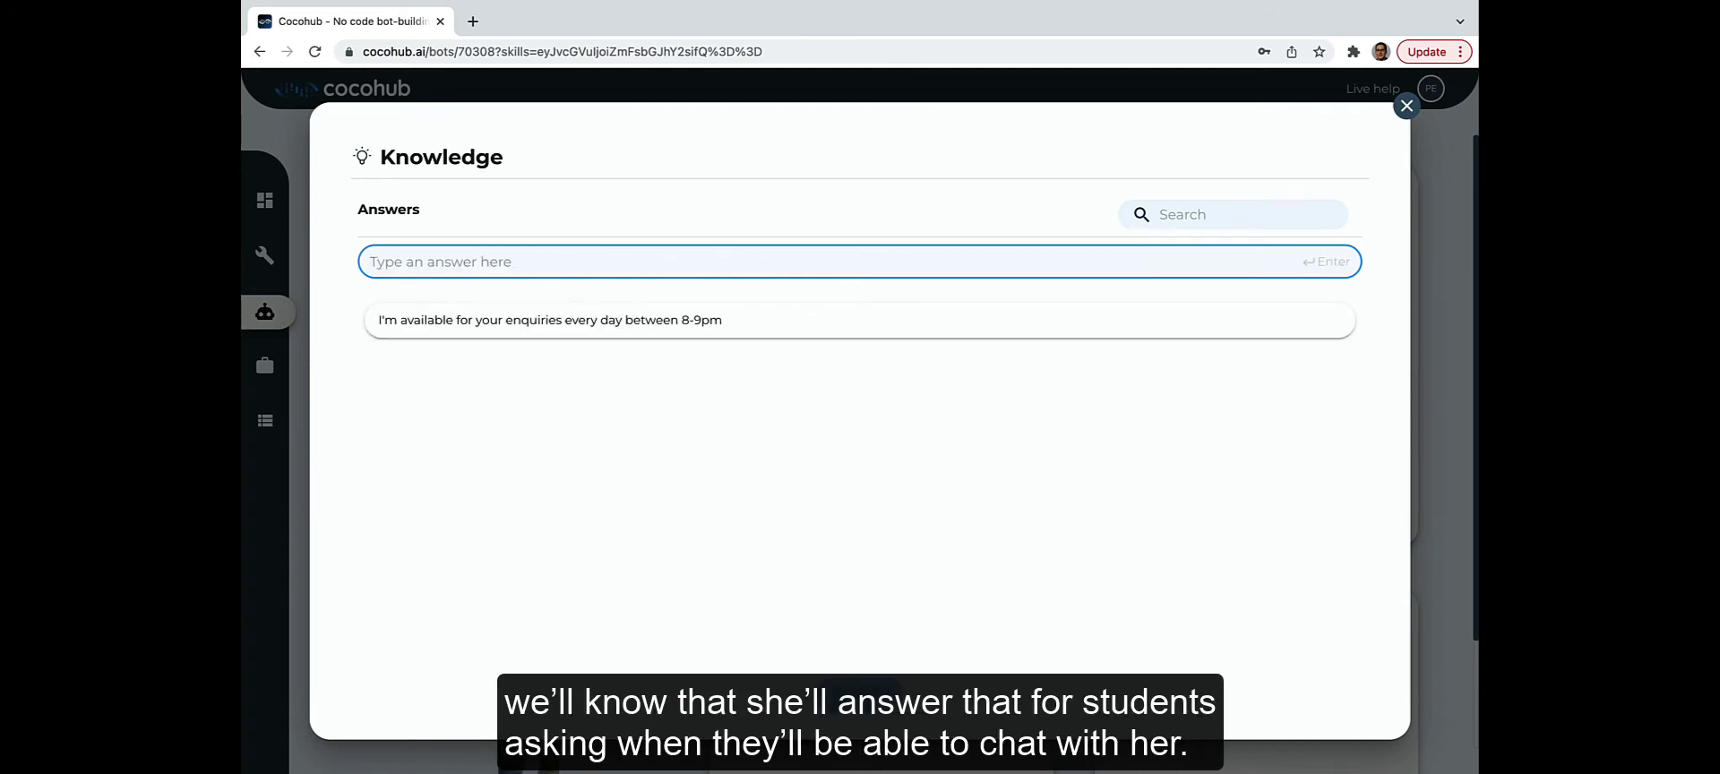
text(I'm t)
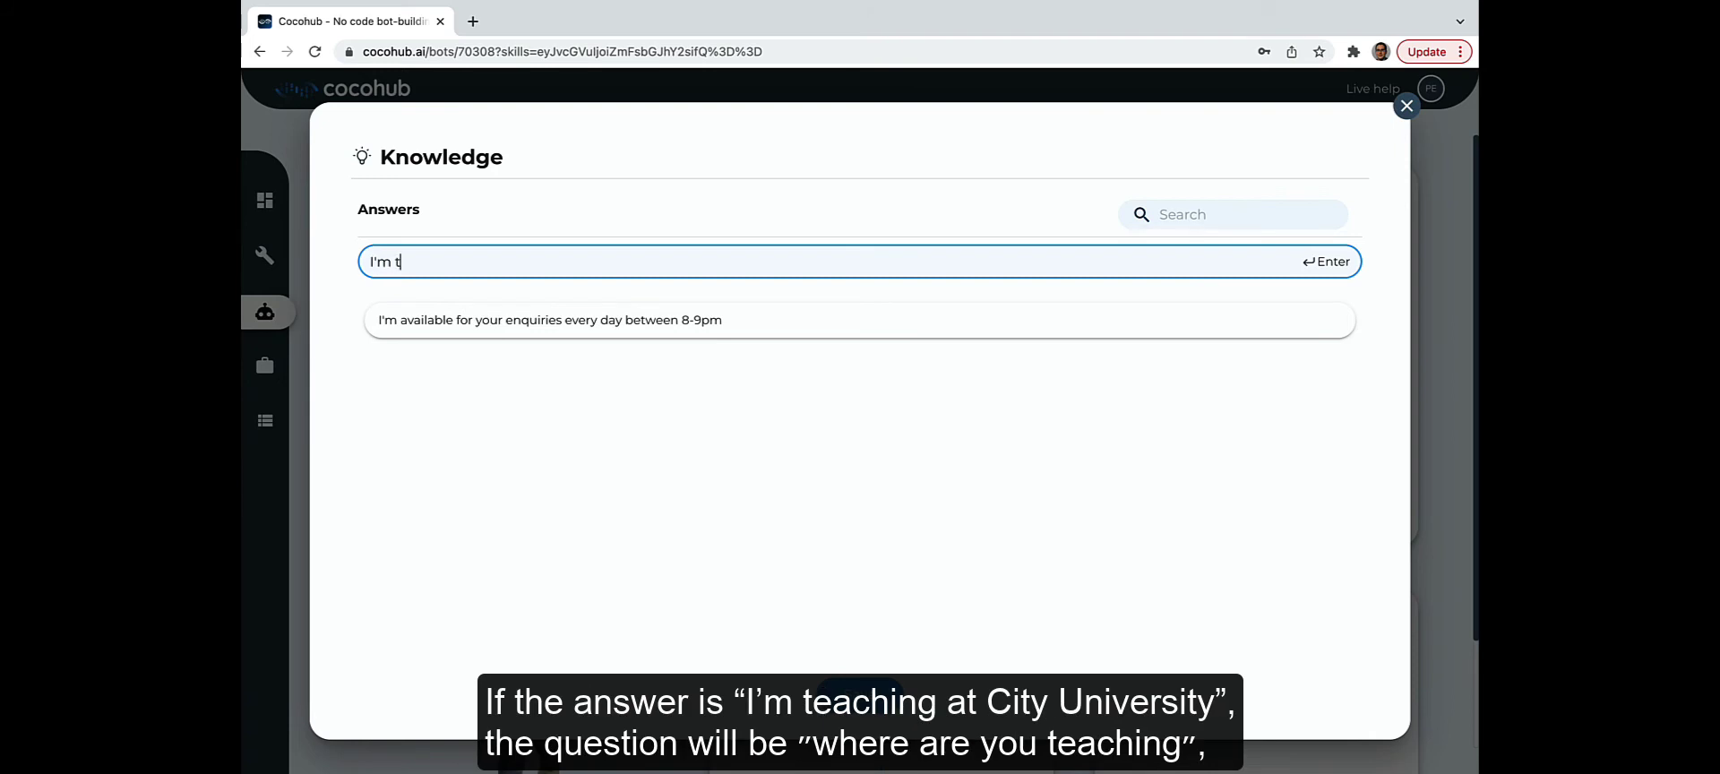
text(eaching at City Univers)
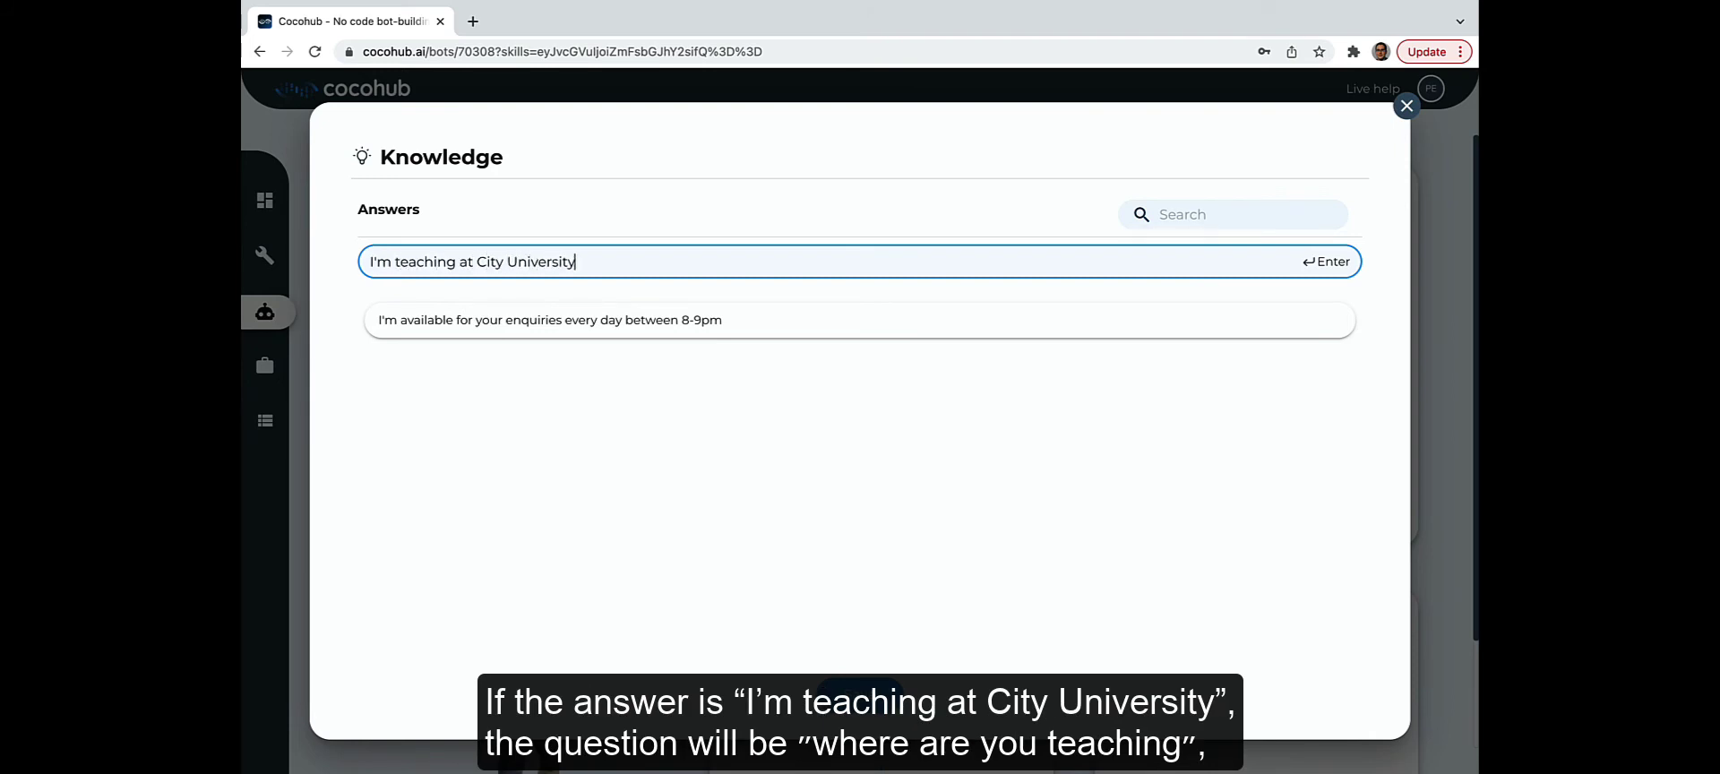
text(ity)
key(Return)
text(The grades will be giv)
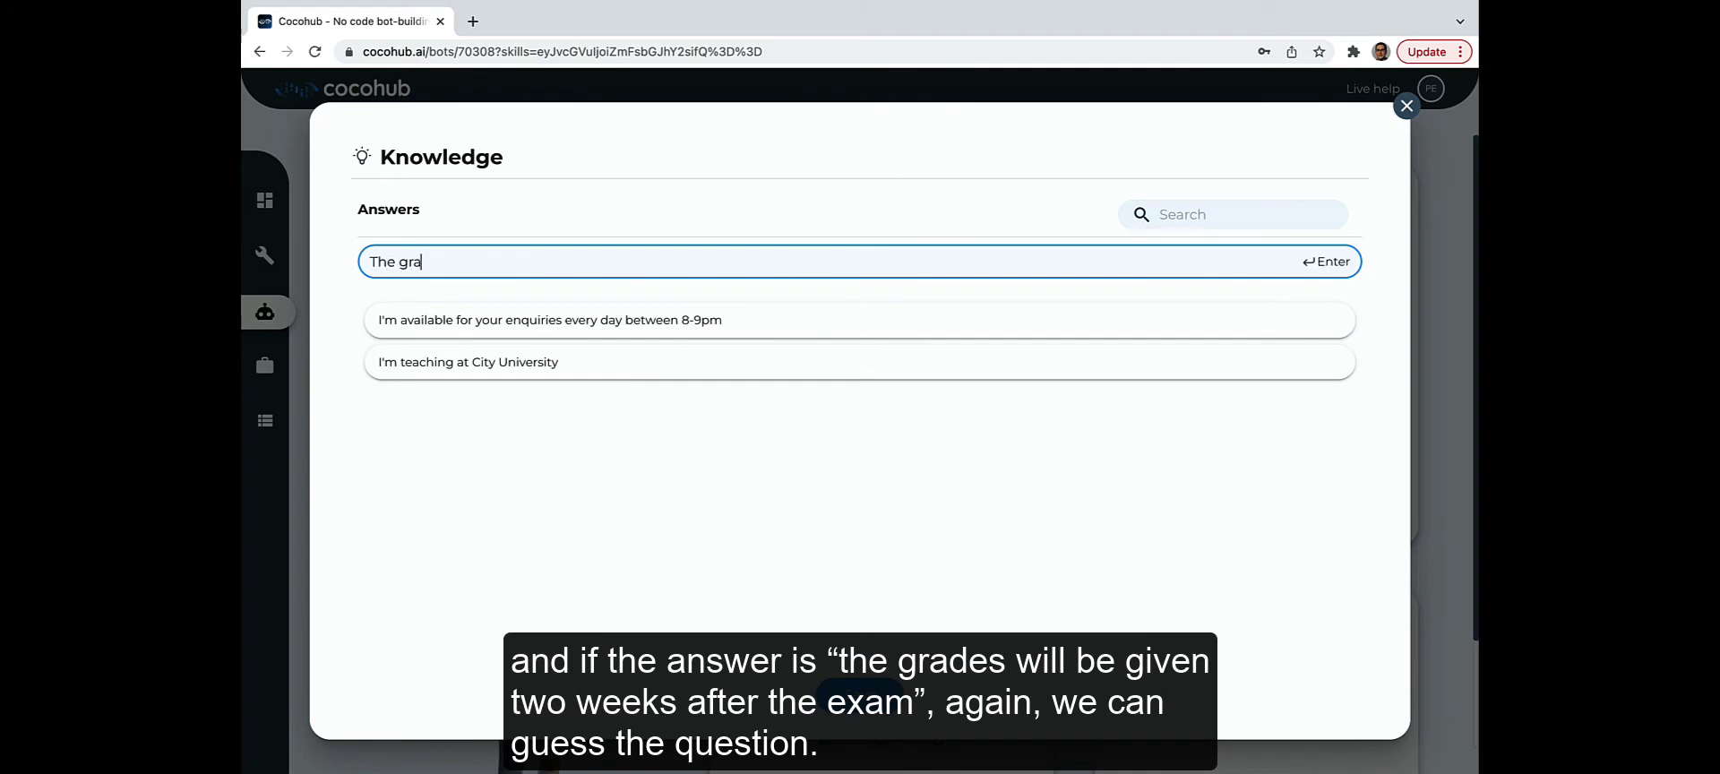
text(en two weeks after the exam)
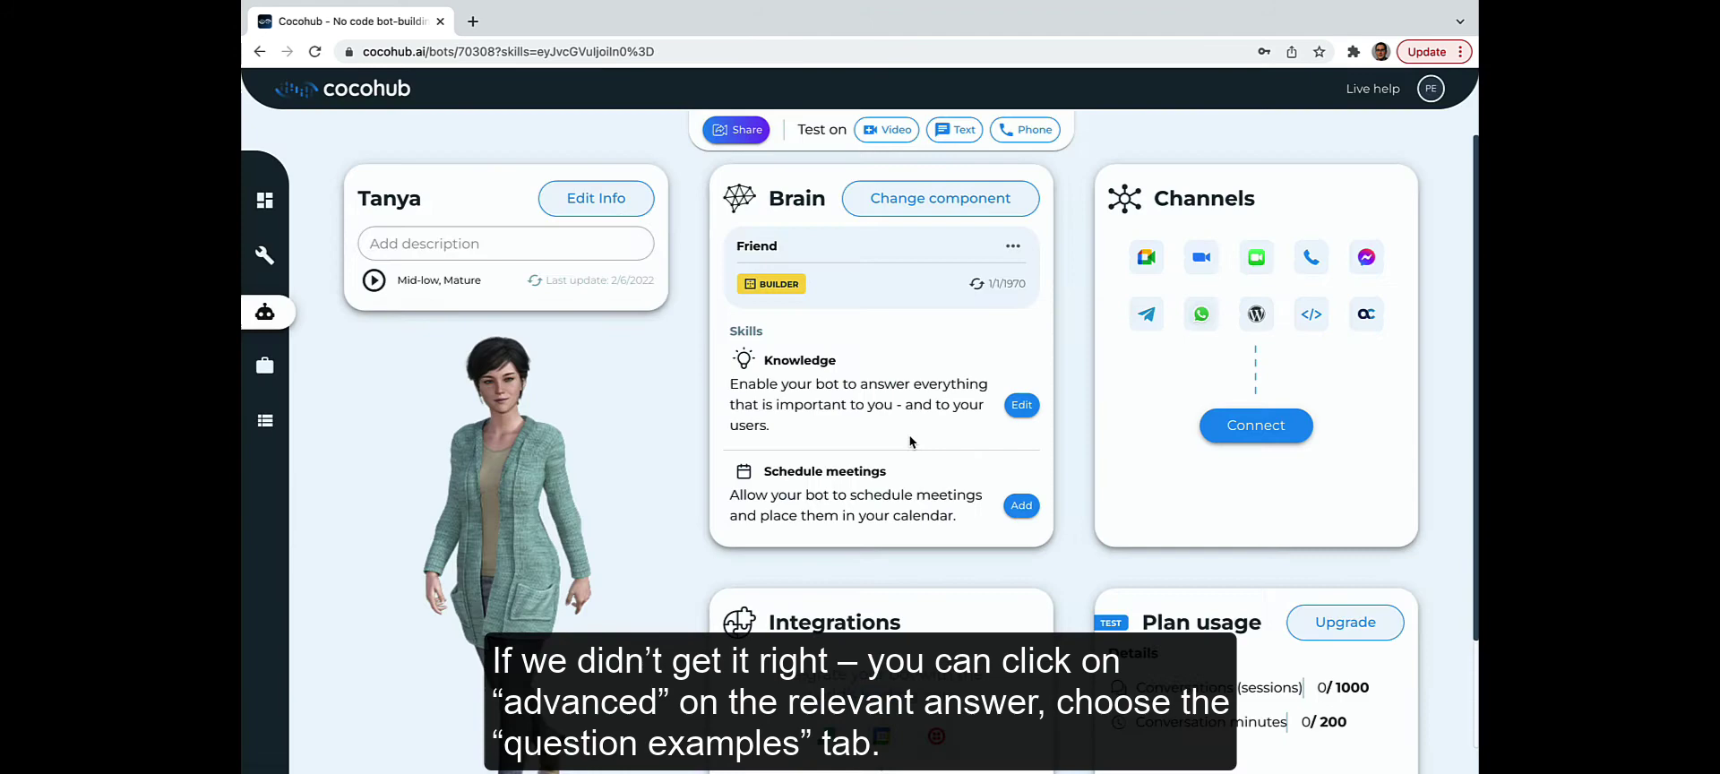
Step: Save the grades answer and give the availability answer the question 'When can we reach you for your advice?'
key(Return)
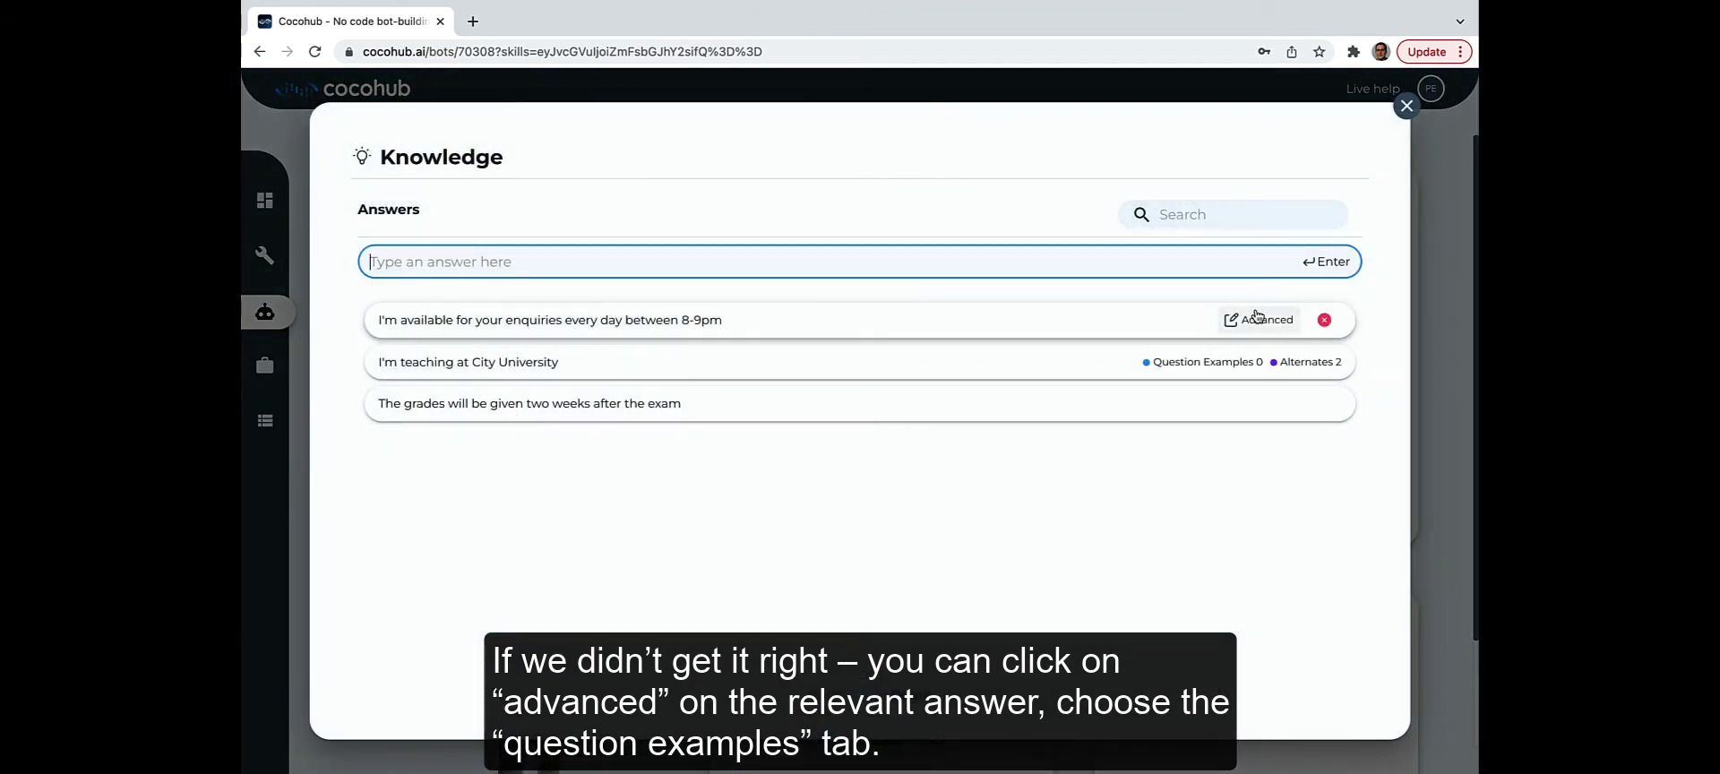
click(1263, 325)
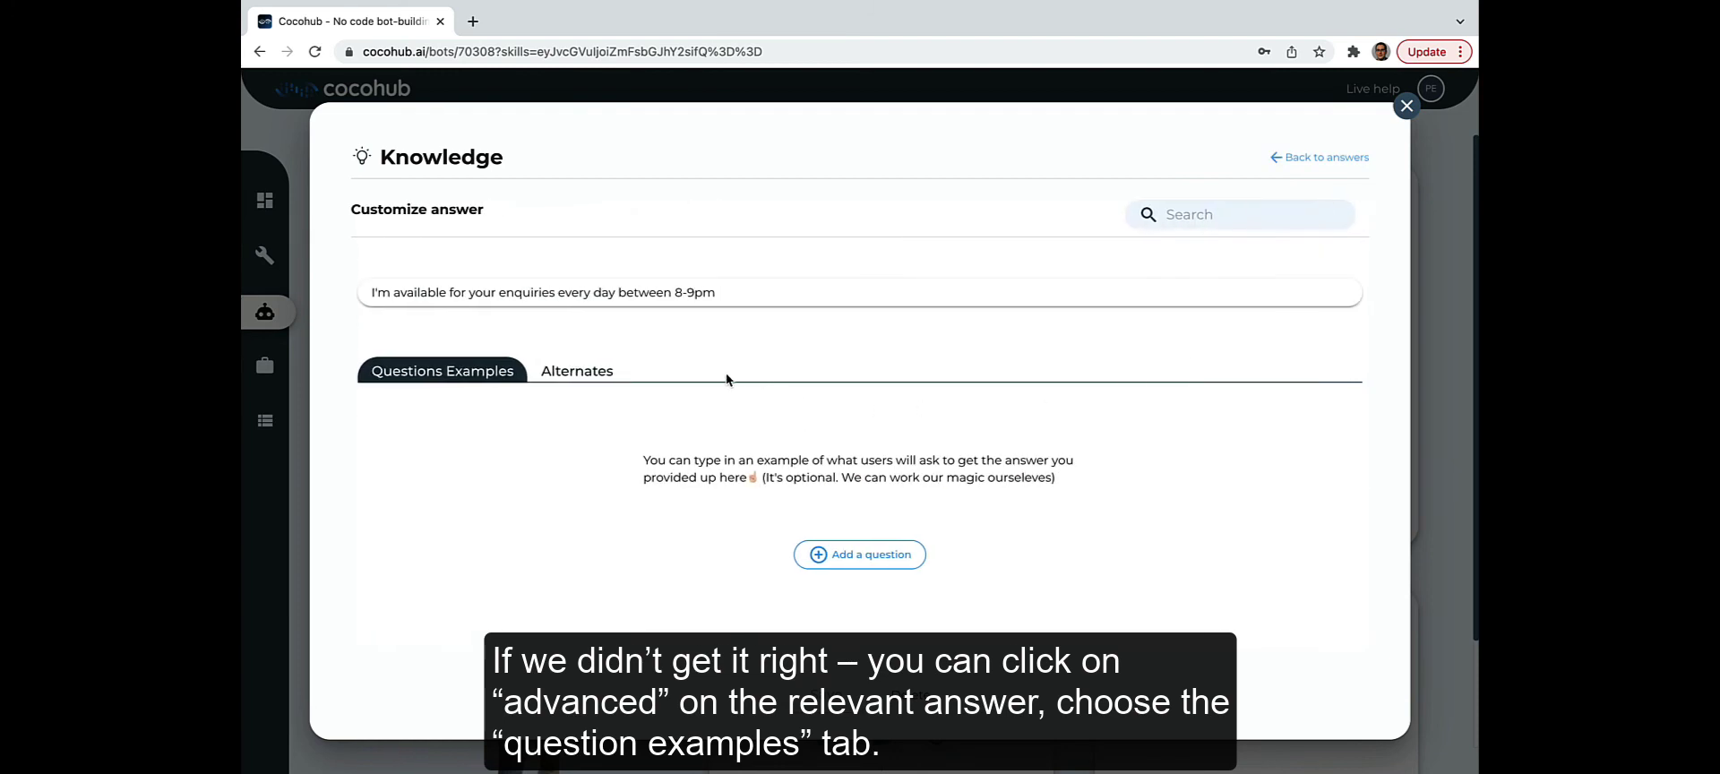
click(862, 555)
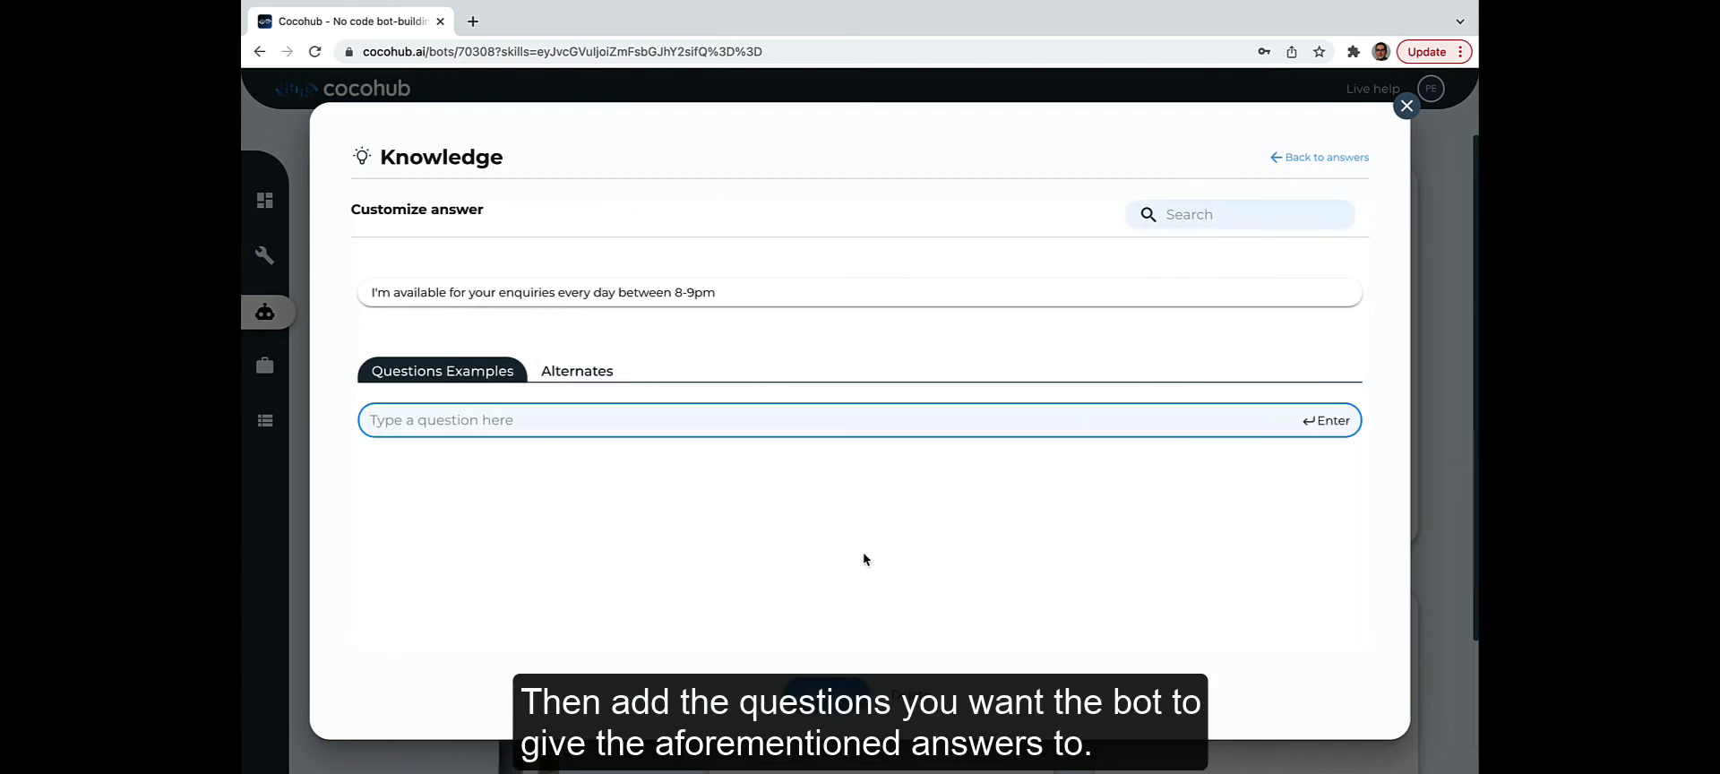
text(When can we reach you for)
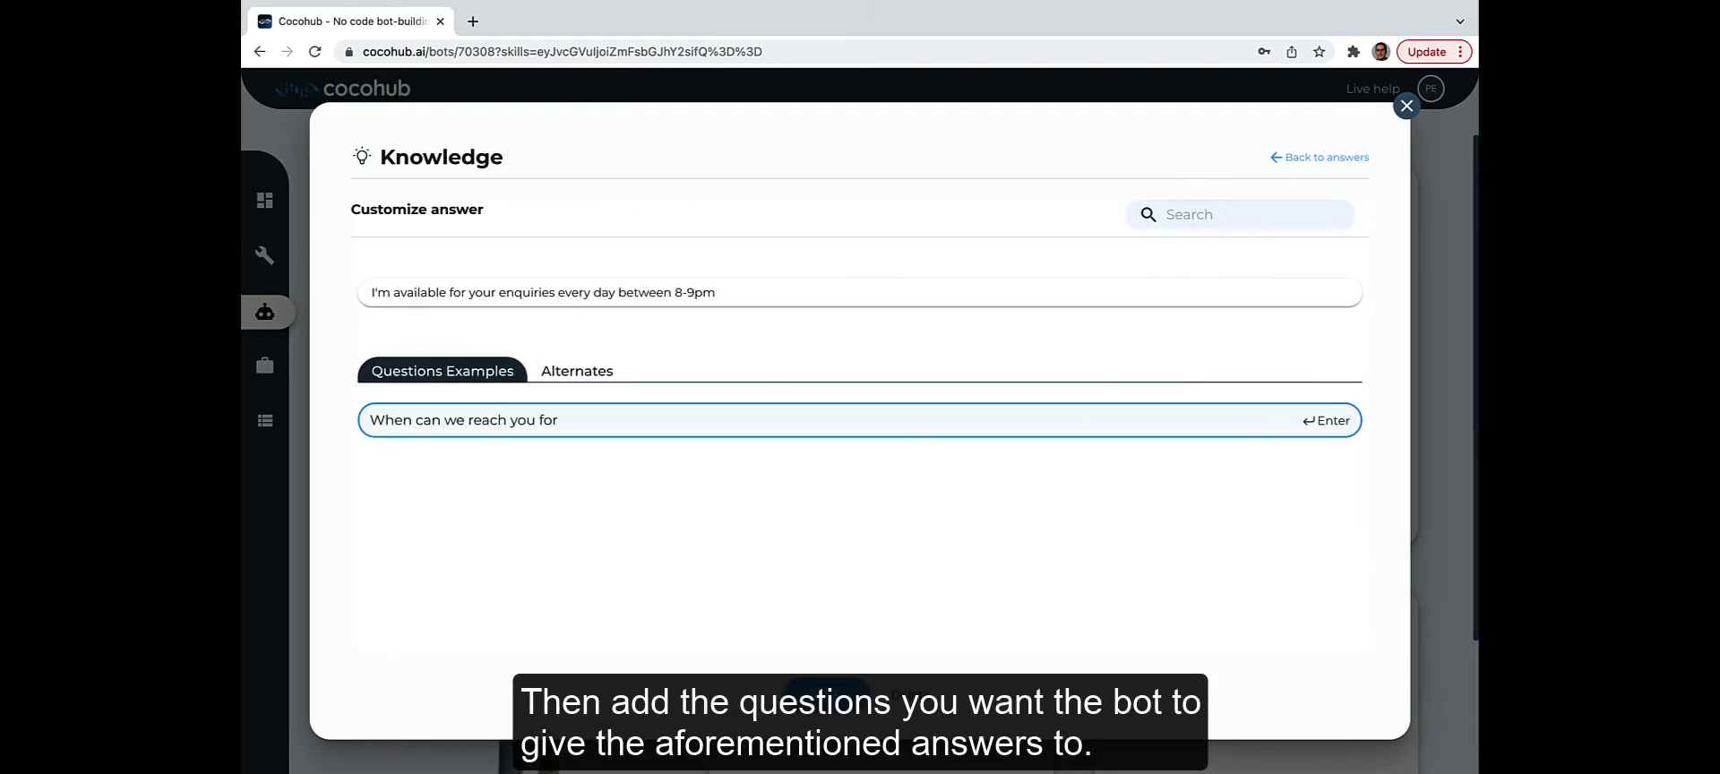
text( your advice?)
key(Return)
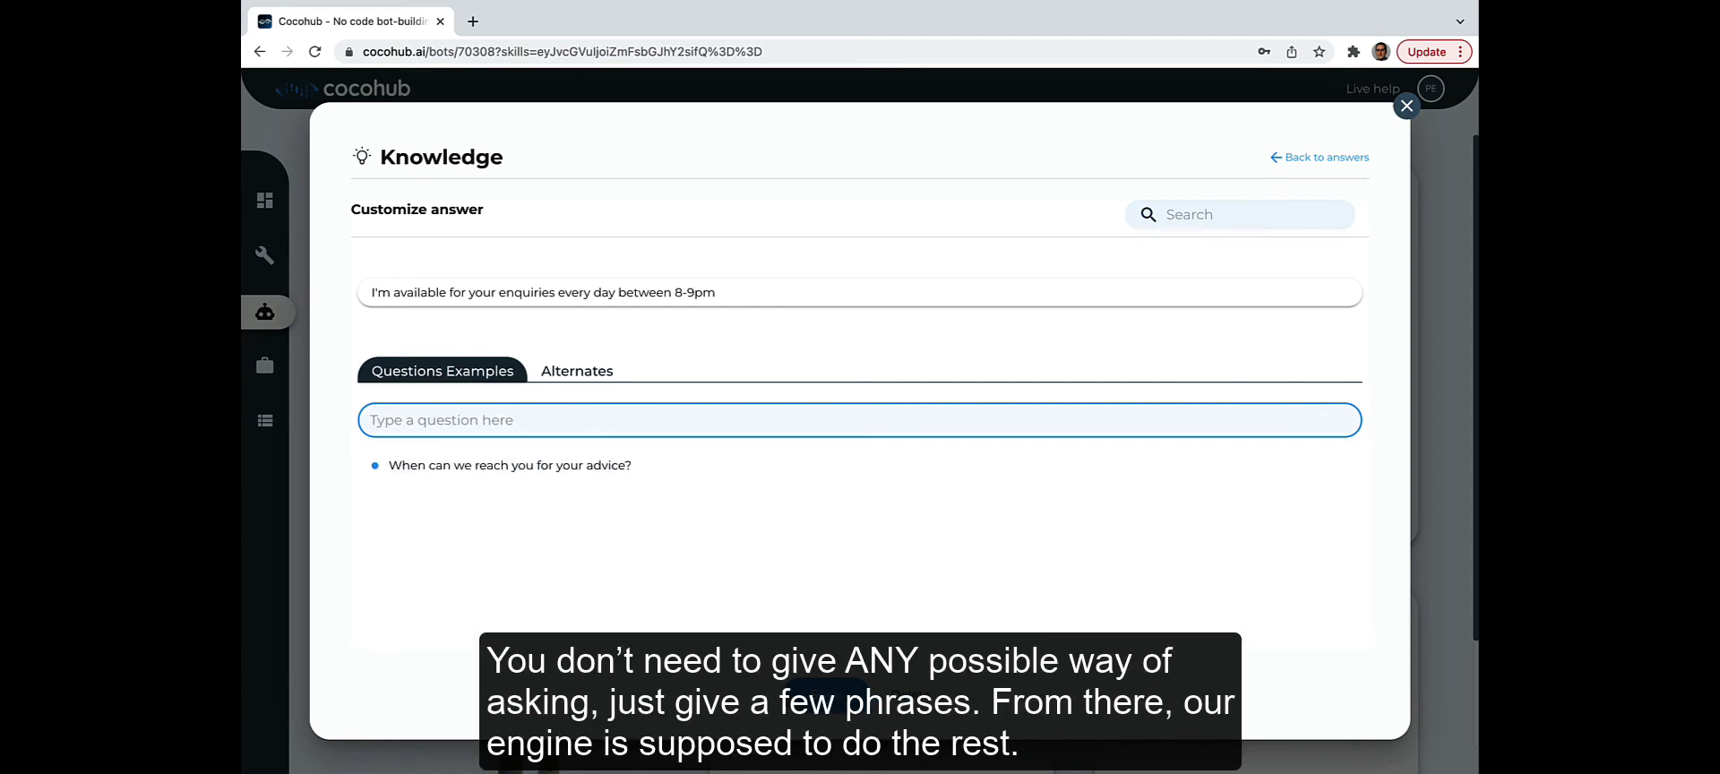
Step: Add questions 'Can wecall you in the evening for help?' and 'When are you available if I have a problem?'
text(Can we)
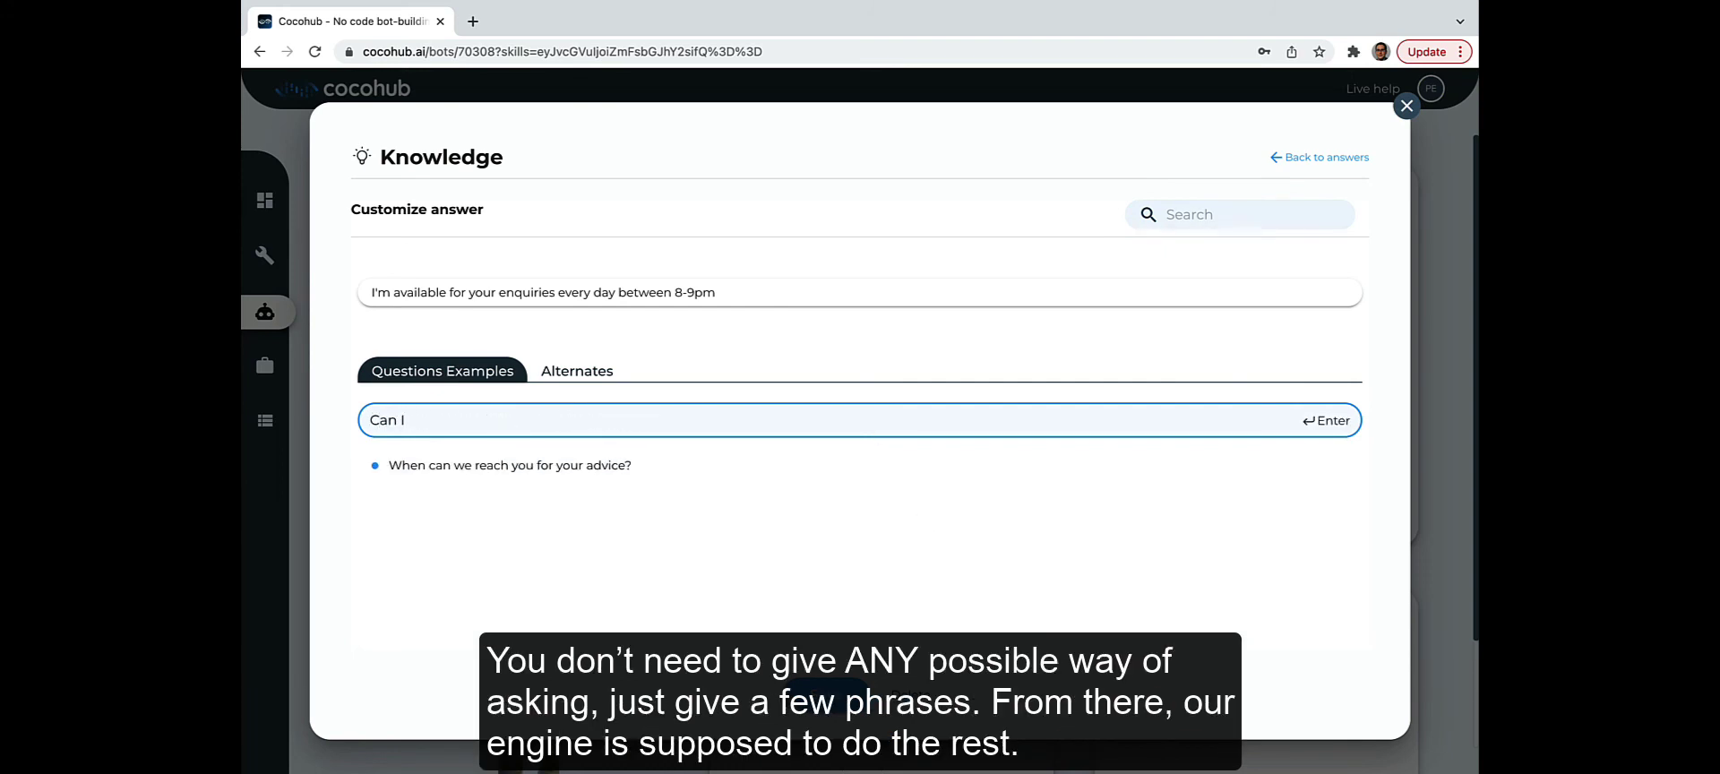
text(call you in the evening for help?)
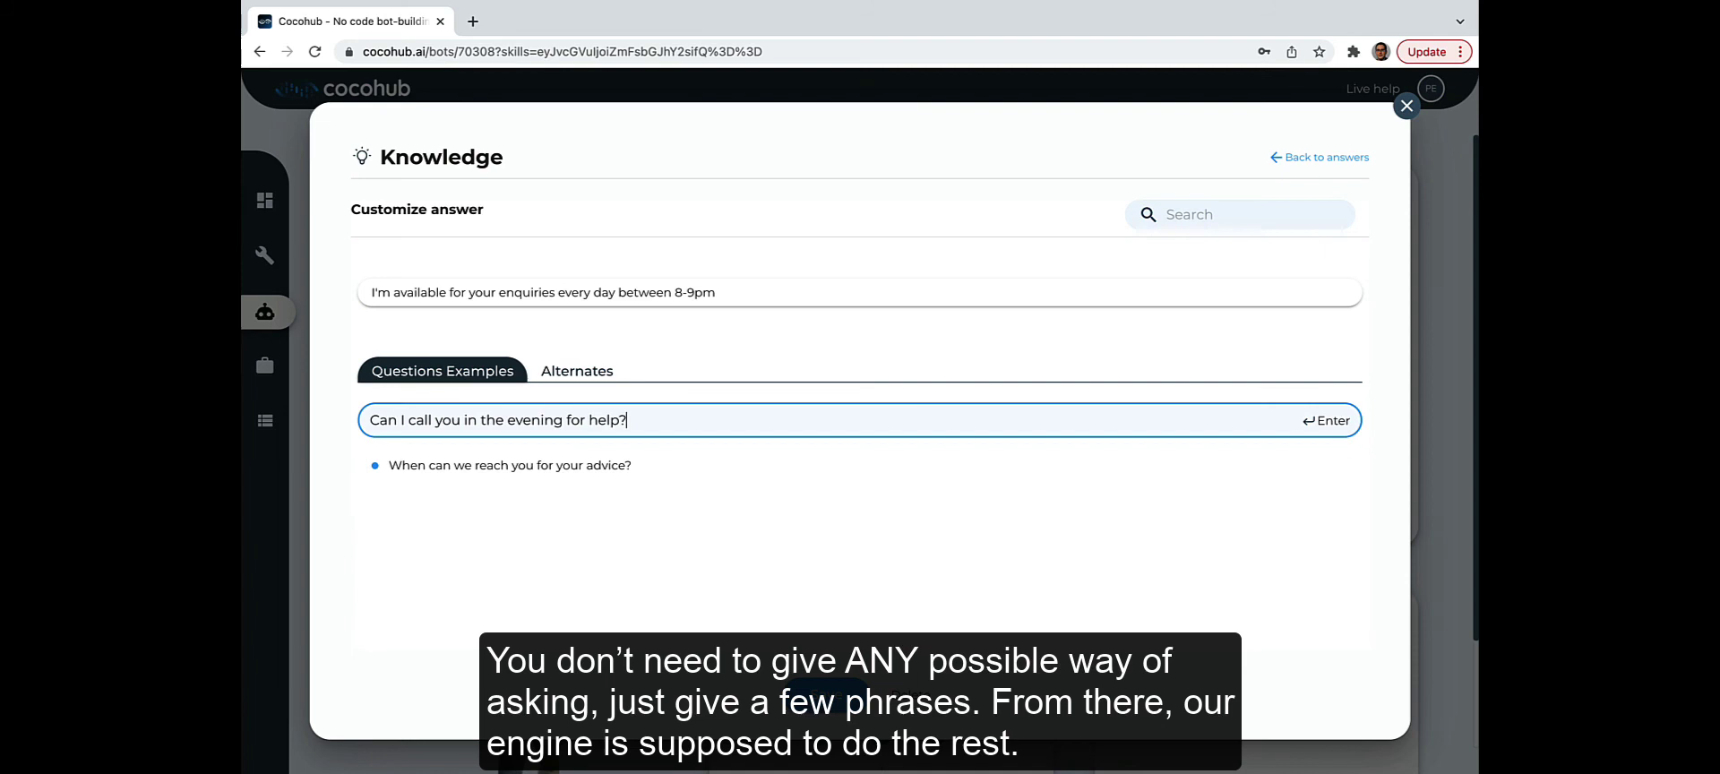
key(Return)
text(When are you avail)
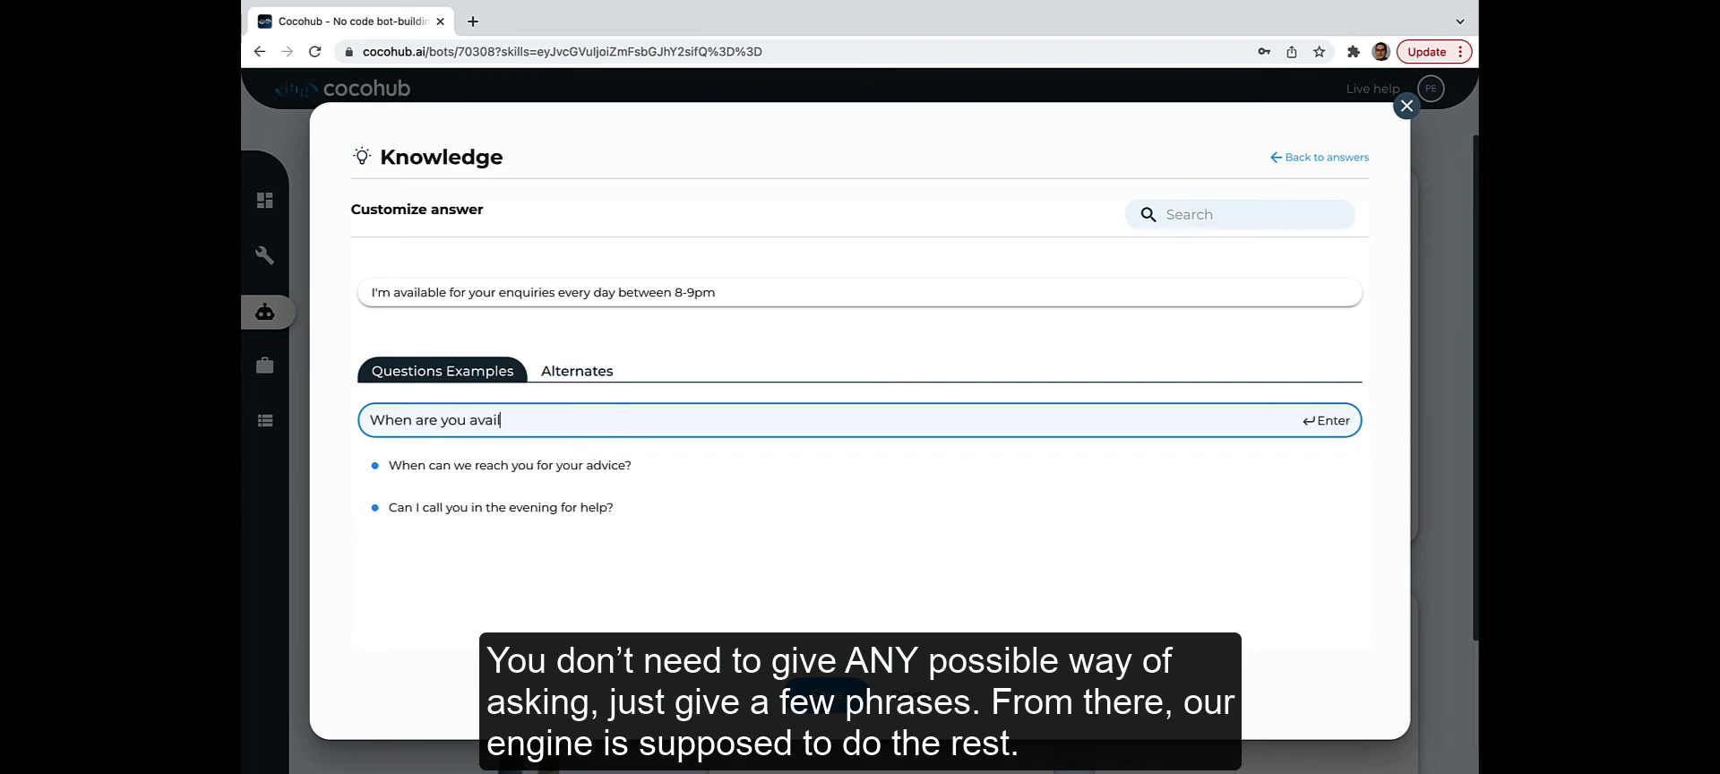
text(able if I have a problem?)
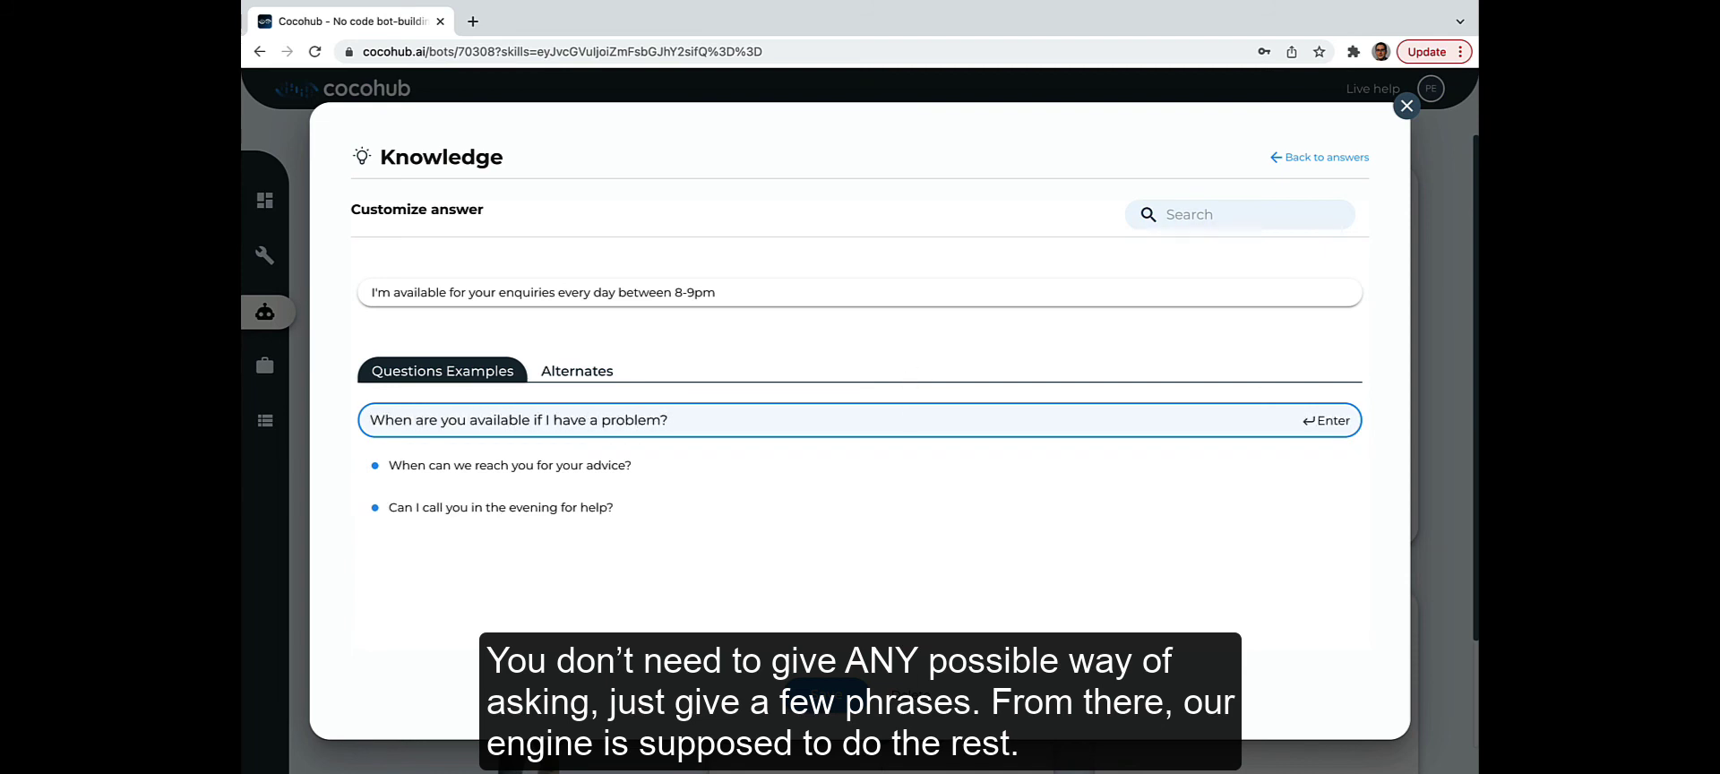
key(Return)
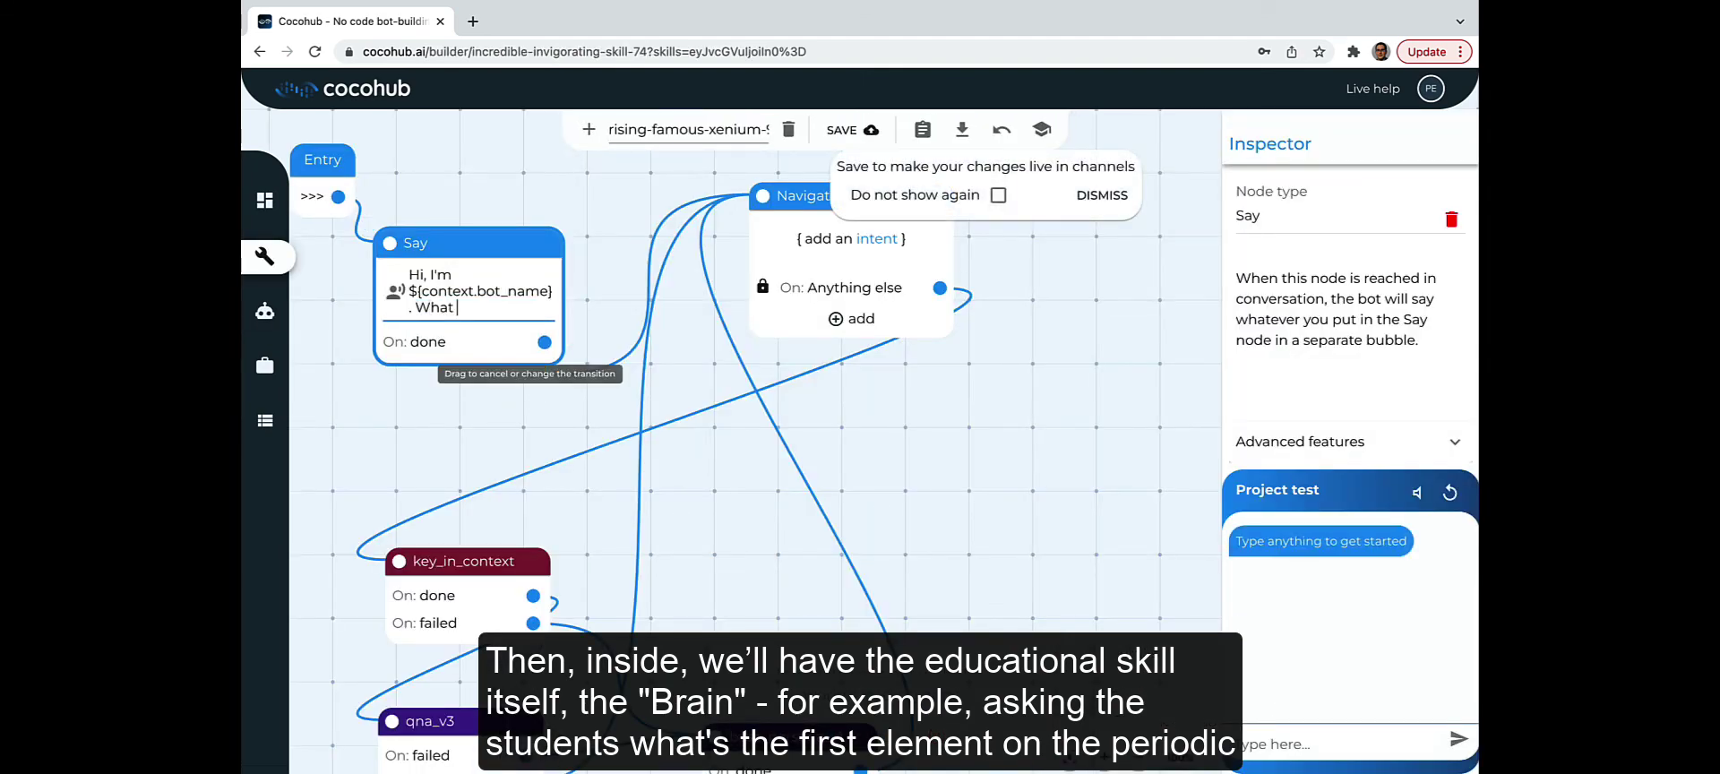
Step: Replace the Say node's question with 'Who invented the 3 laws of motion?', save, and return to the dashboard
text(is the first element in the periodi)
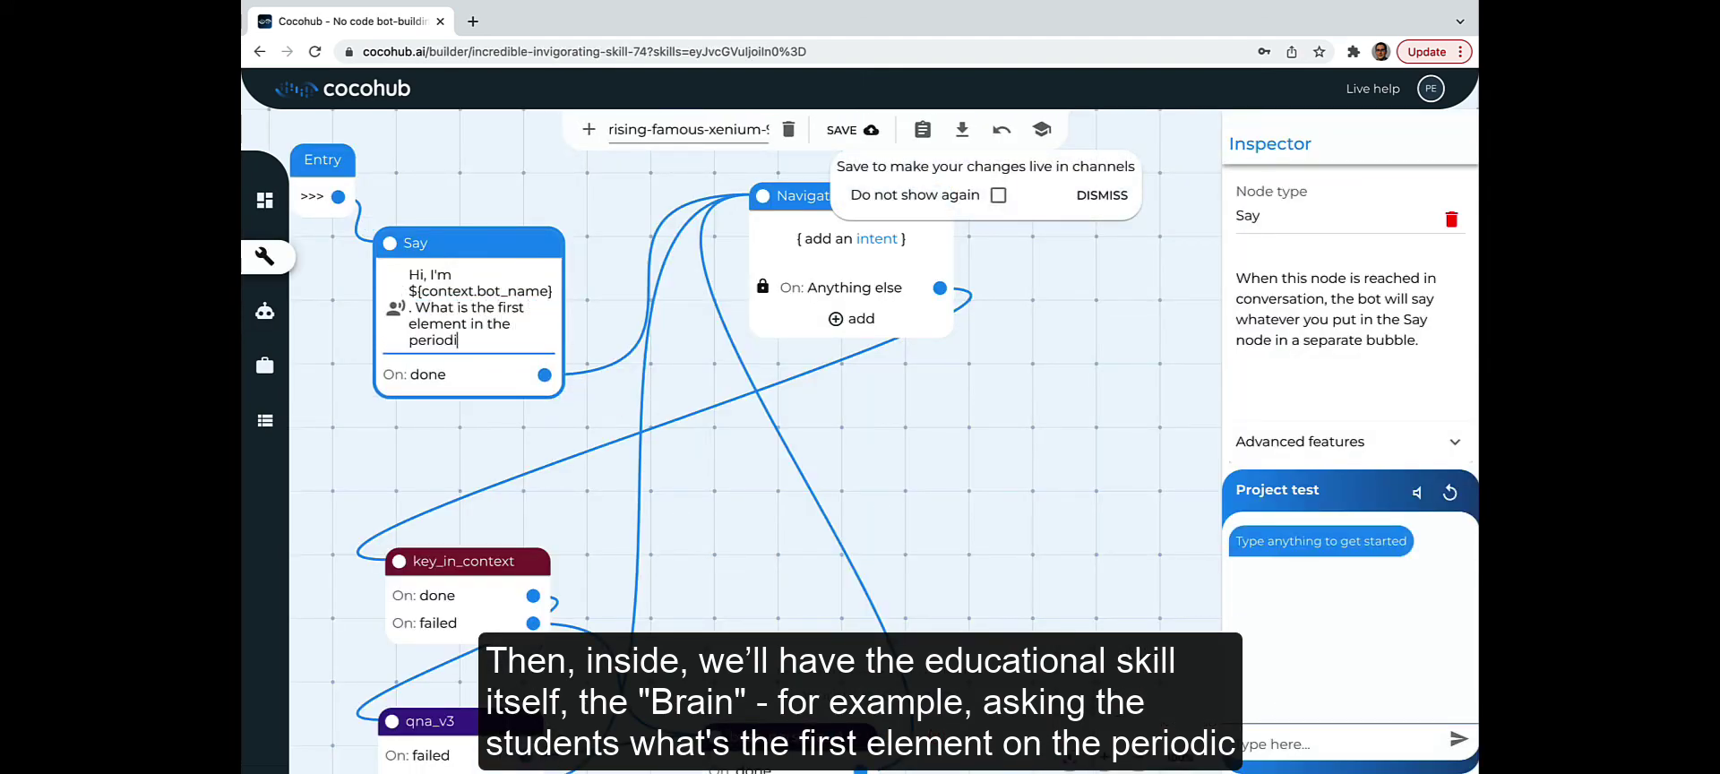
text(c table?)
drag(414, 308, 515, 342)
text(Who invented the)
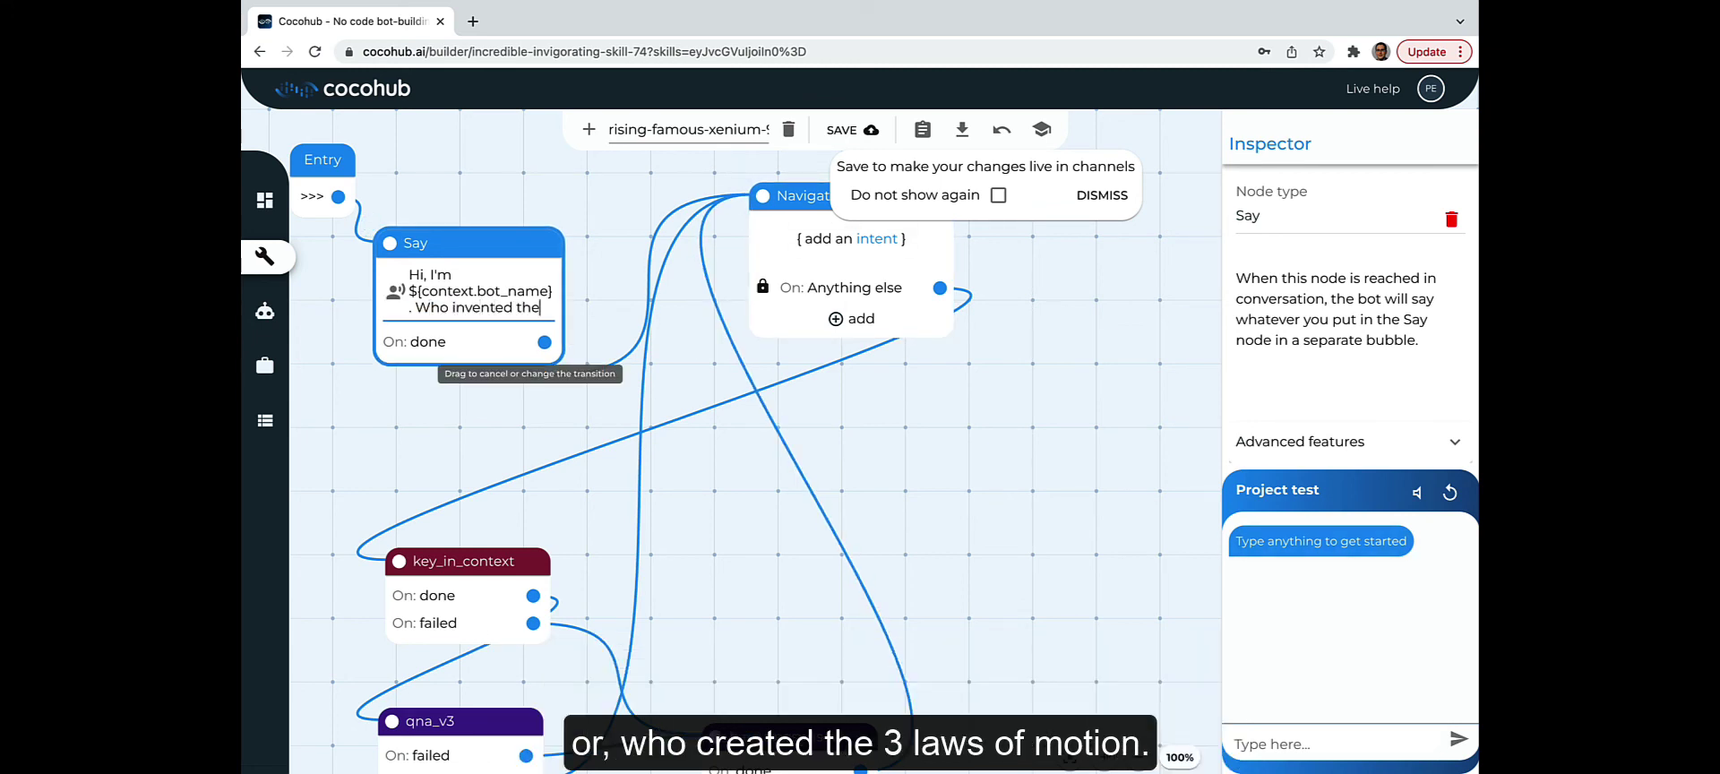
text( 3 laws of motion?)
click(285, 282)
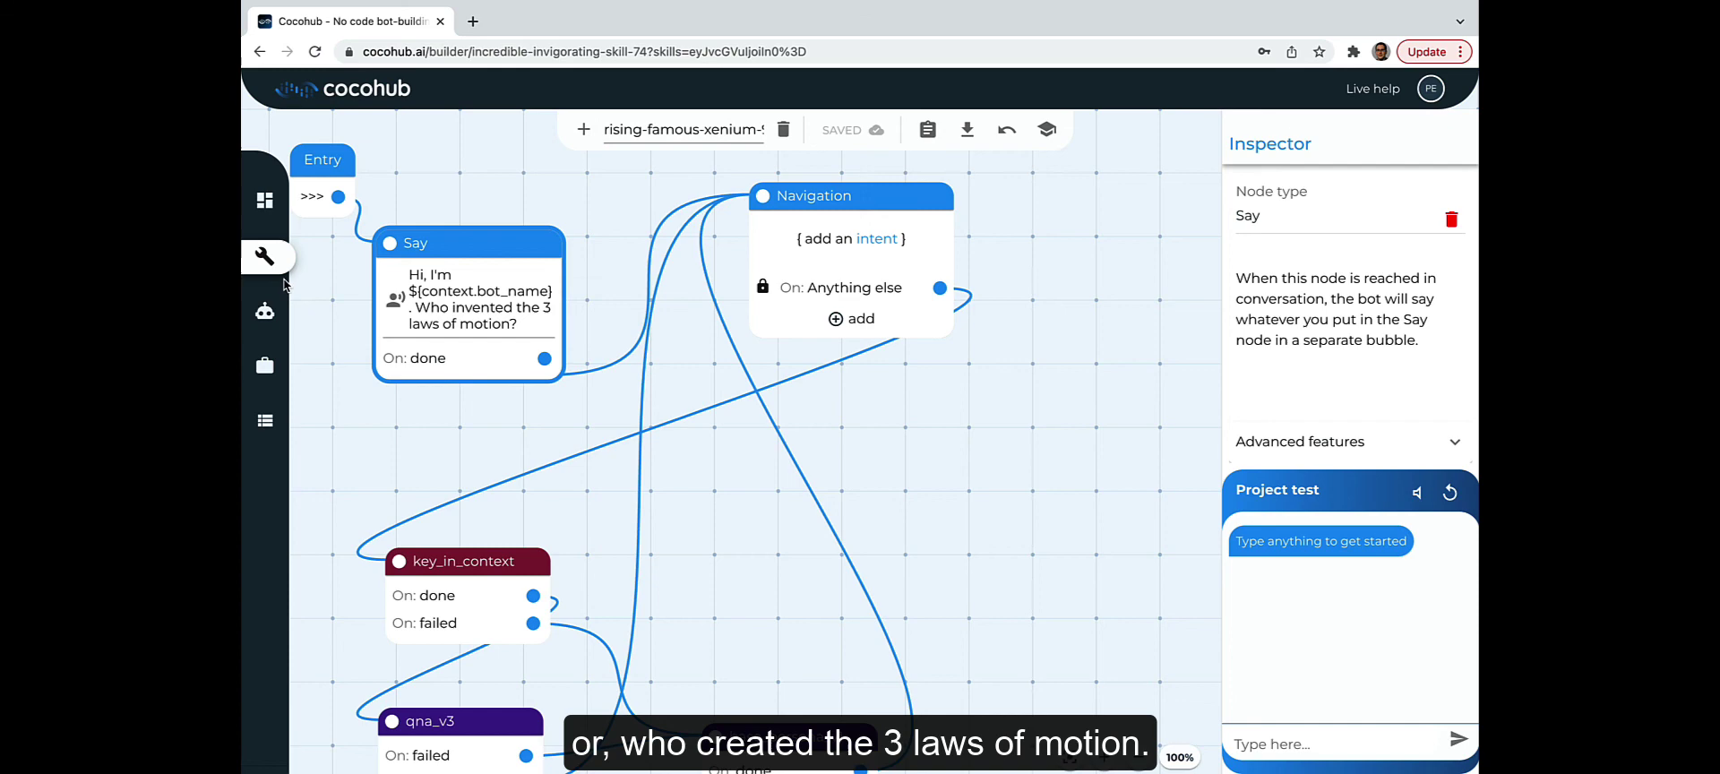
click(266, 313)
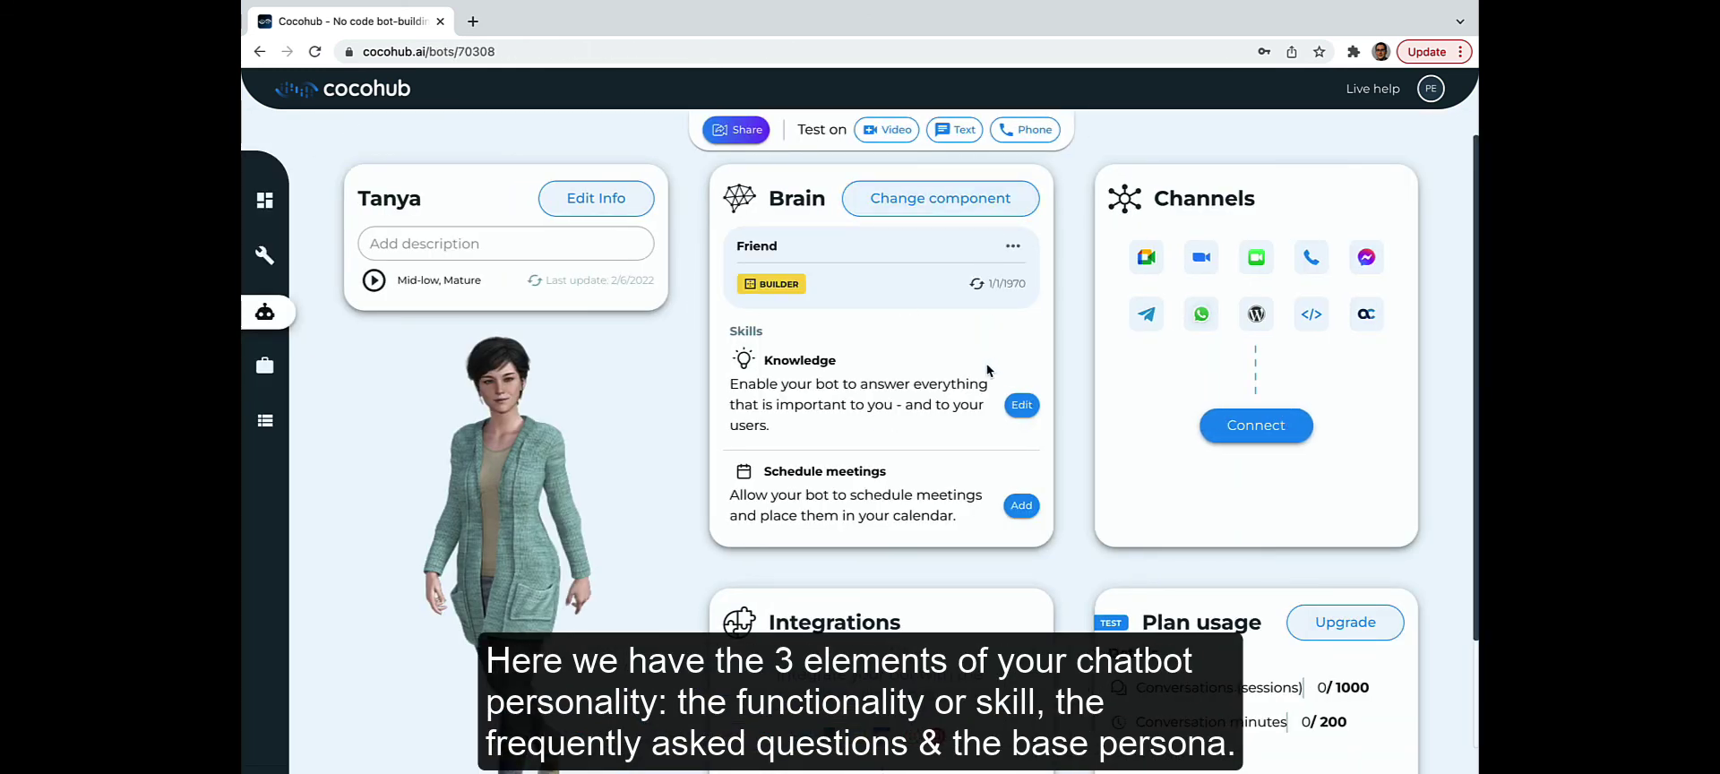
Step: Open Tanya's Edit Info page on the Base personality tab
click(594, 205)
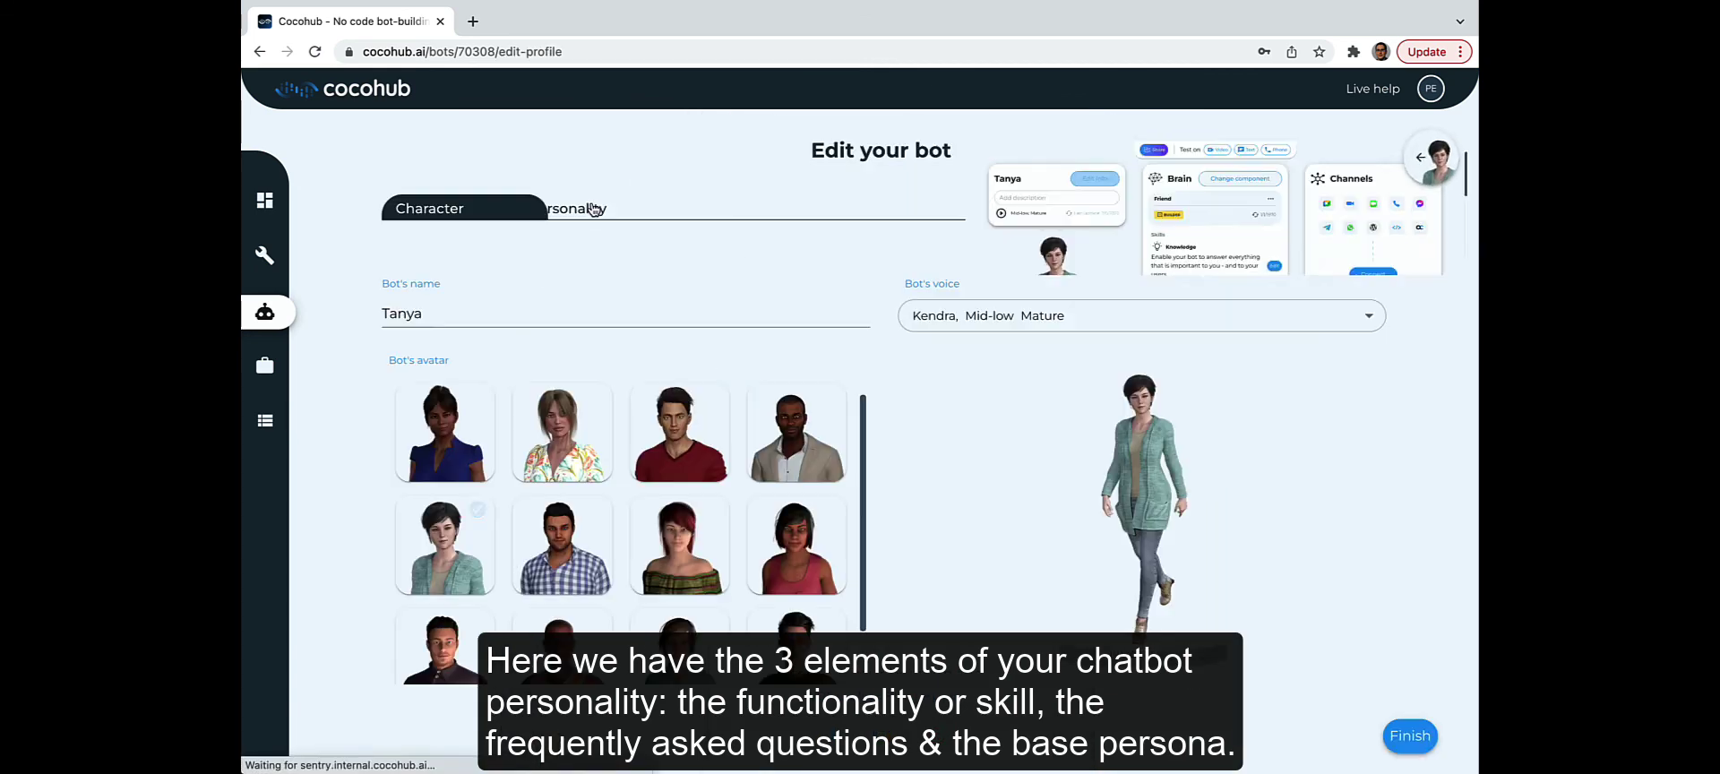
click(594, 209)
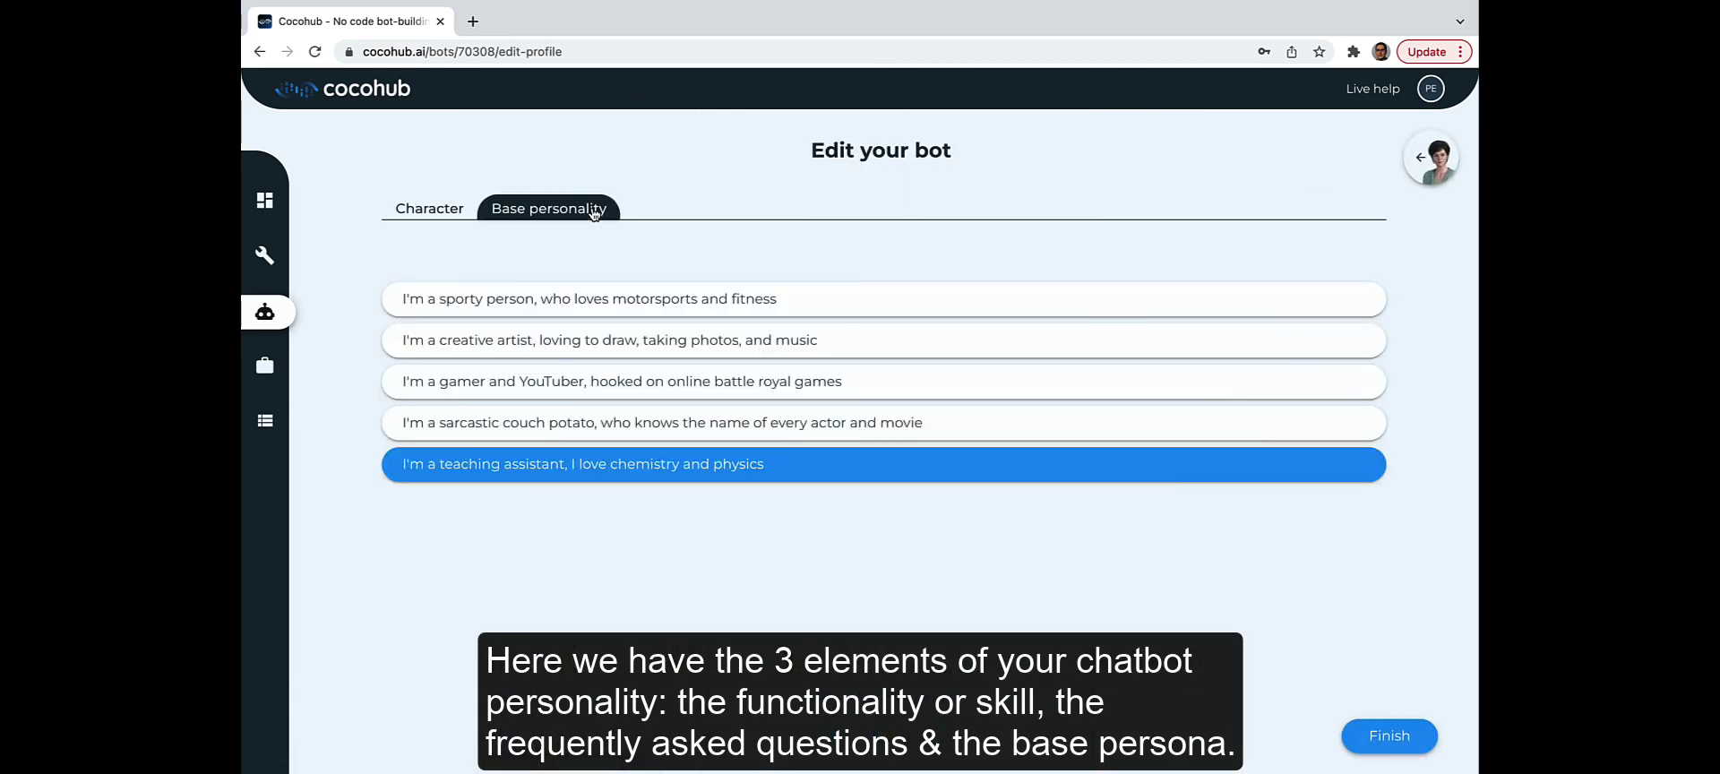